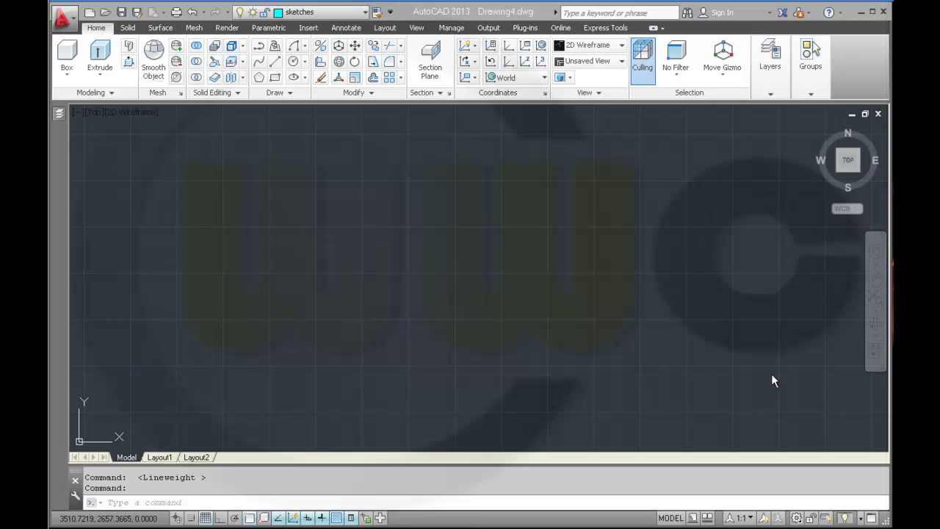
Draw a line 40 units long from point 60,0, rising steeply and leaning slightly toward the Y axis.
{"action": "left_click", "coordinate": [276, 66]}
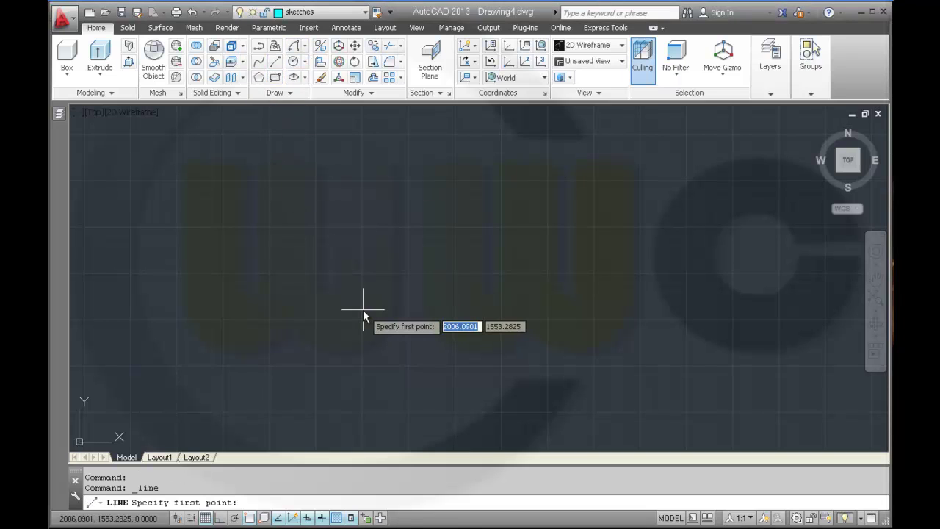
{"action": "type", "text": "60"}
{"action": "key", "text": "Tab"}
{"action": "type", "text": "0"}
{"action": "key", "text": "Return"}
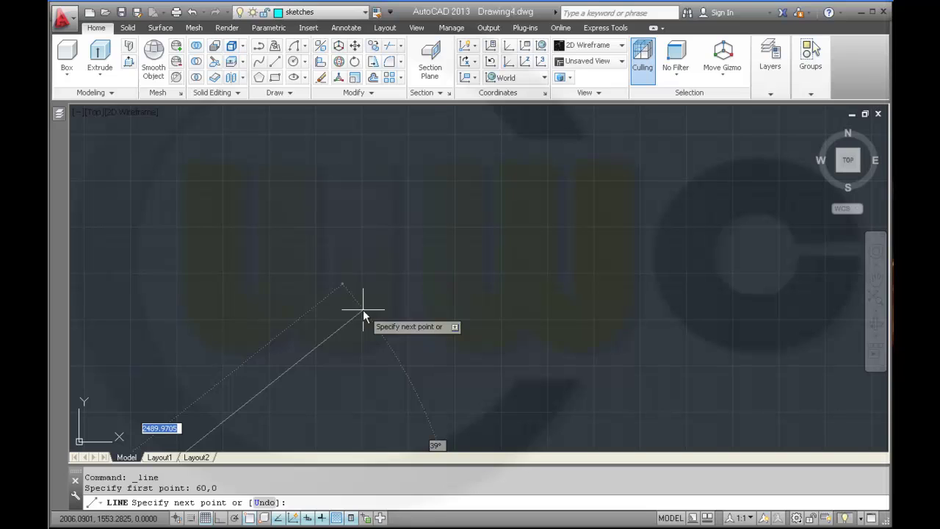
{"action": "type", "text": "40"}
{"action": "key", "text": "Tab"}
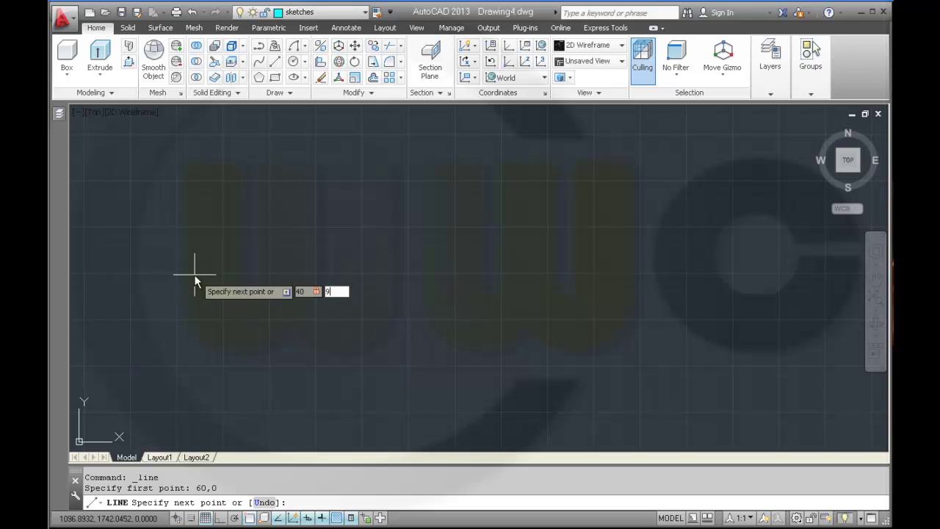
{"action": "key", "text": "Return"}
{"action": "right_click", "coordinate": [195, 281]}
{"action": "left_click", "coordinate": [215, 282]}
Draw an arc by start, end and radius from 64,0 to 0,64 with a radius of 64.
{"action": "middle_click", "coordinate": [244, 263]}
{"action": "middle_click", "coordinate": [244, 263]}
{"action": "mouse_move", "coordinate": [244, 263]}
{"action": "middle_mouse_down"}
{"action": "mouse_move", "coordinate": [308, 269]}
{"action": "mouse_move", "coordinate": [449, 321]}
{"action": "middle_mouse_up"}
{"action": "scroll", "coordinate": [309, 267], "scroll_direction": "down", "scroll_amount": 2}
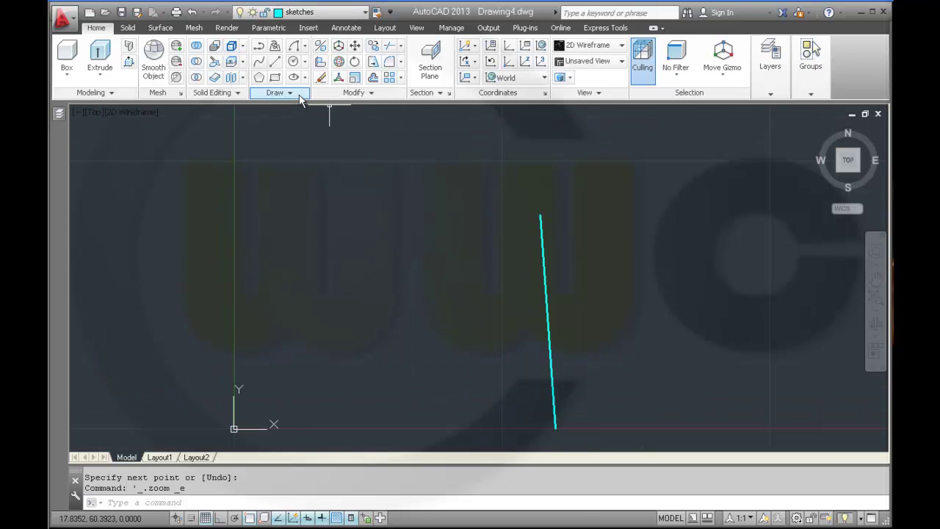
{"action": "left_click", "coordinate": [306, 47]}
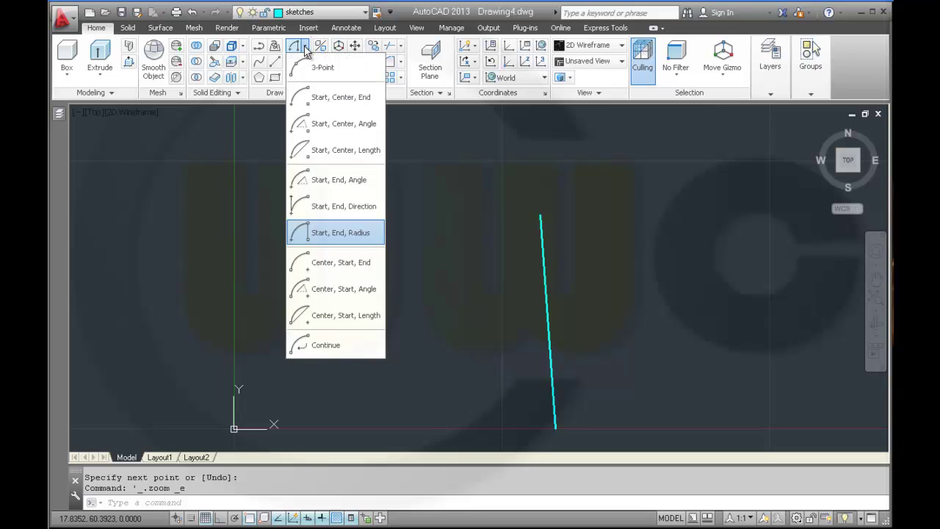
{"action": "left_click", "coordinate": [349, 233]}
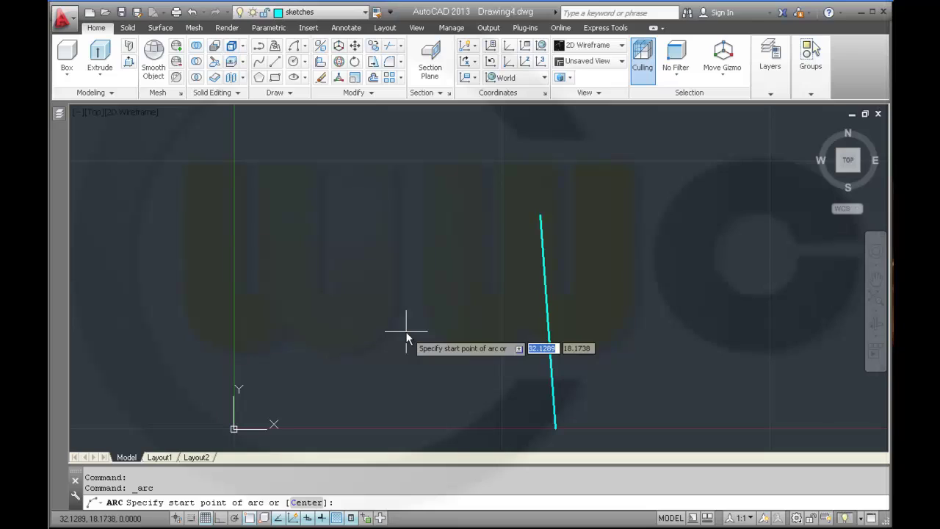
{"action": "type", "text": "64"}
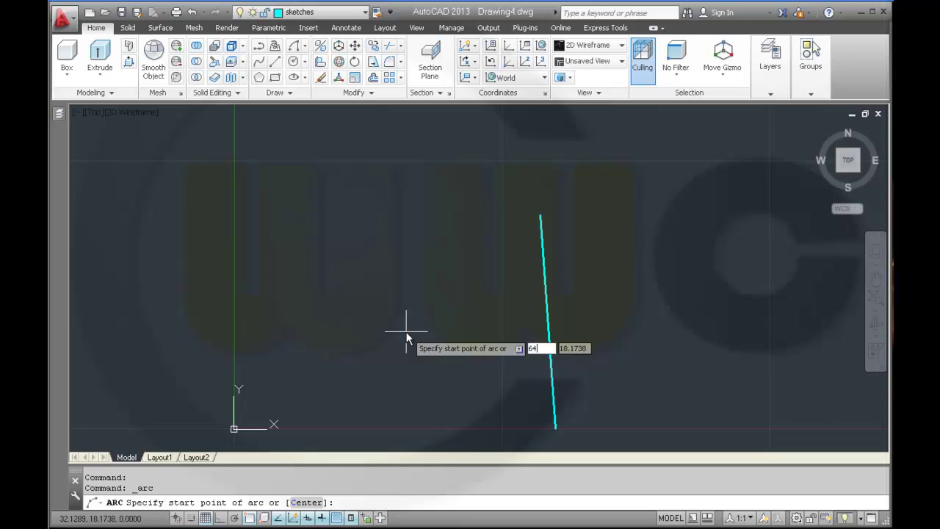
{"action": "key", "text": "Tab"}
{"action": "type", "text": "0"}
{"action": "key", "text": "Return"}
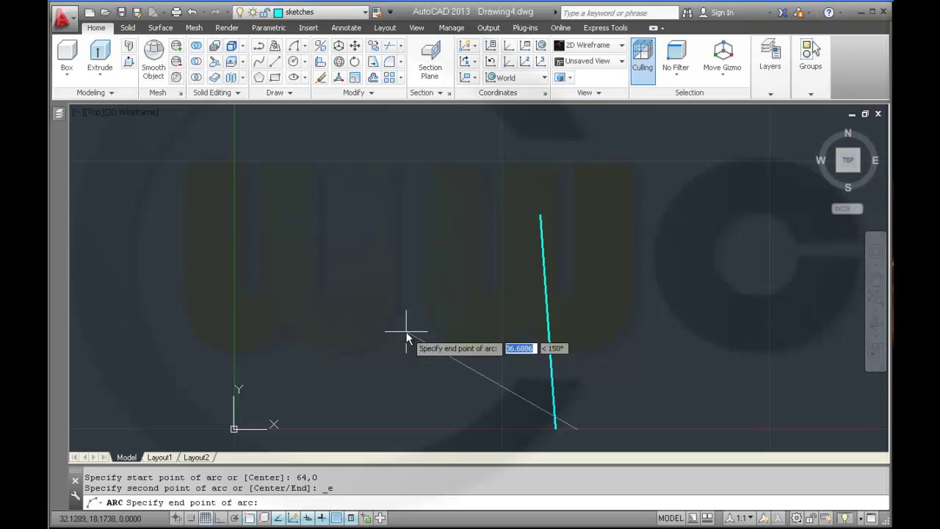
{"action": "type", "text": "#"}
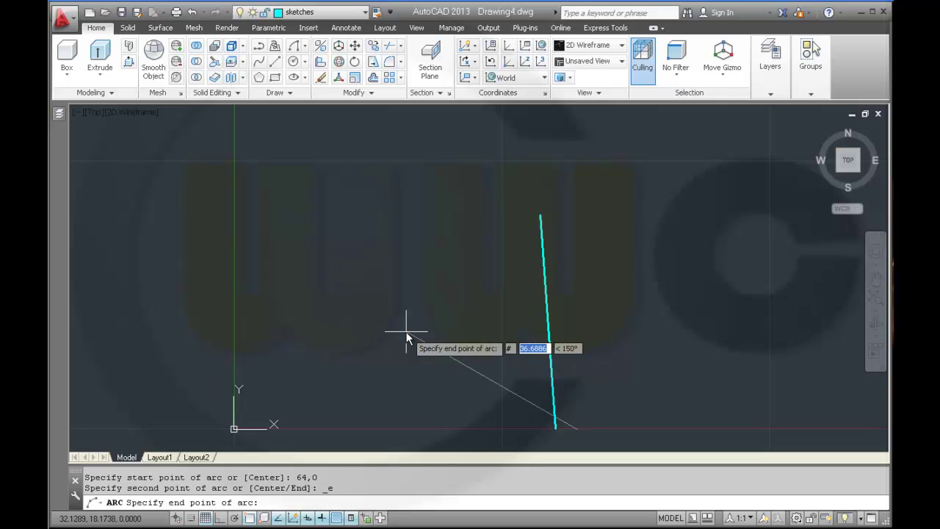
{"action": "type", "text": "0,64"}
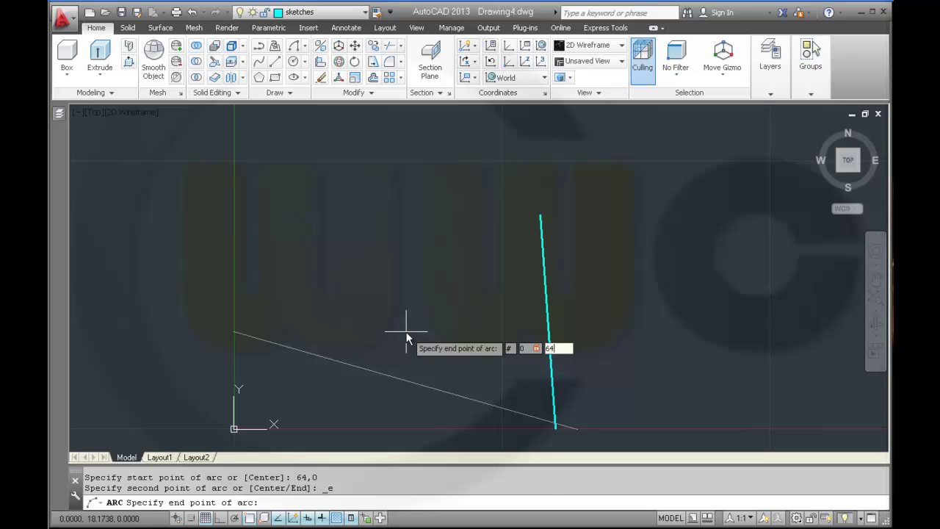
{"action": "key", "text": "Return"}
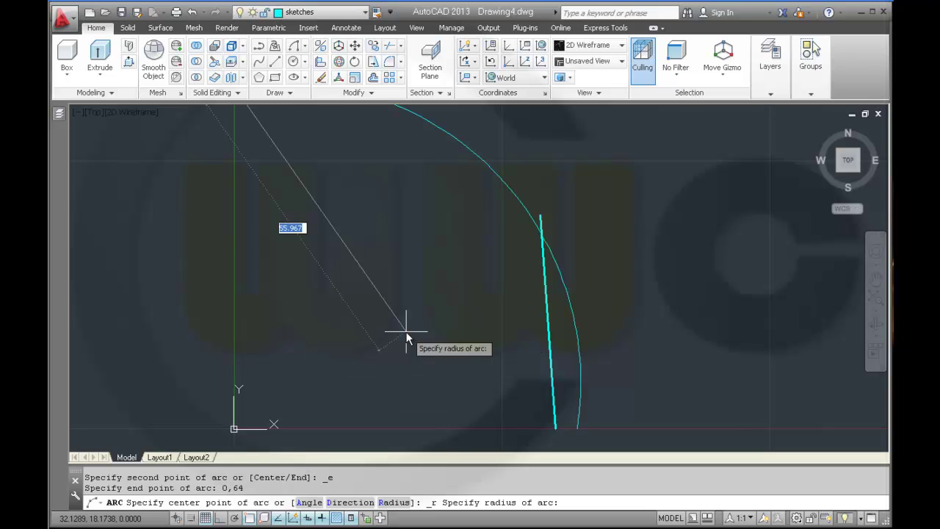
{"action": "type", "text": "64"}
{"action": "key", "text": "Return"}
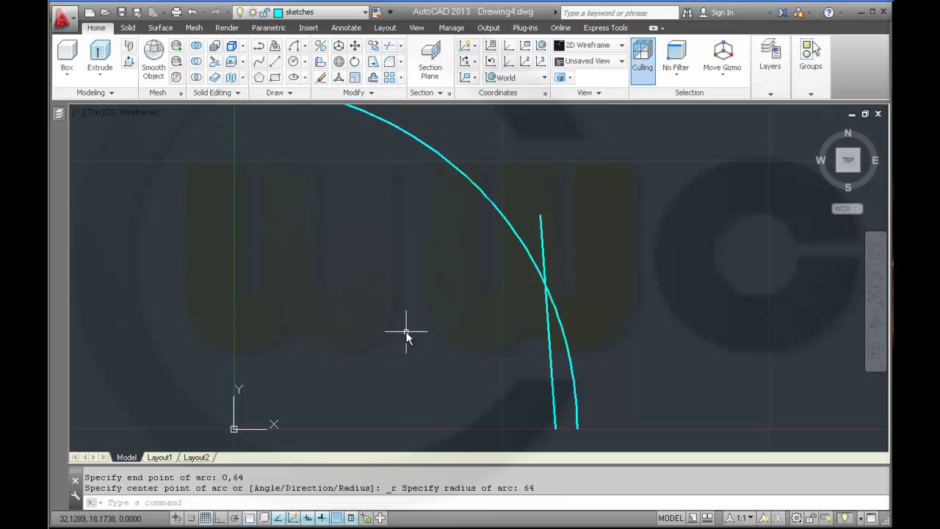
Rotate the UCS 90° about its Y axis and switch to the Right view.
{"action": "scroll", "coordinate": [404, 331], "scroll_direction": "down", "scroll_amount": 2}
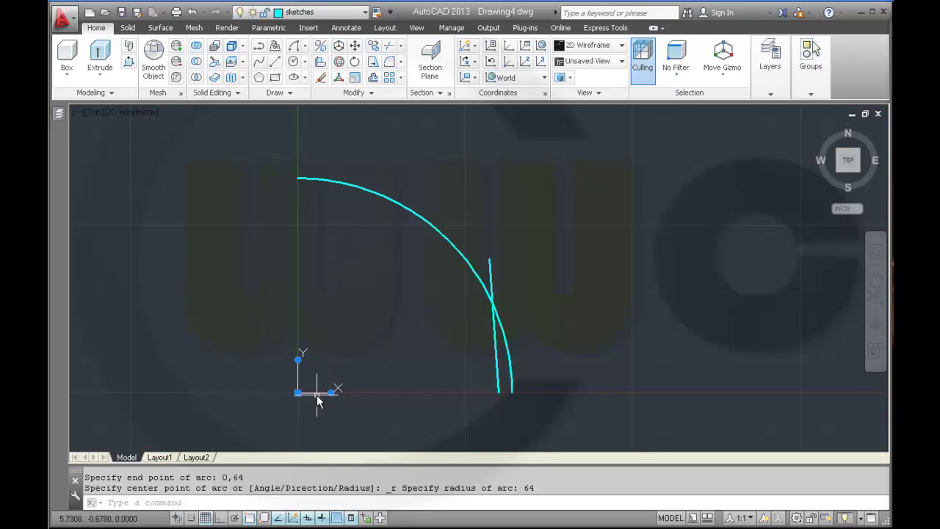
{"action": "mouse_move", "coordinate": [331, 390]}
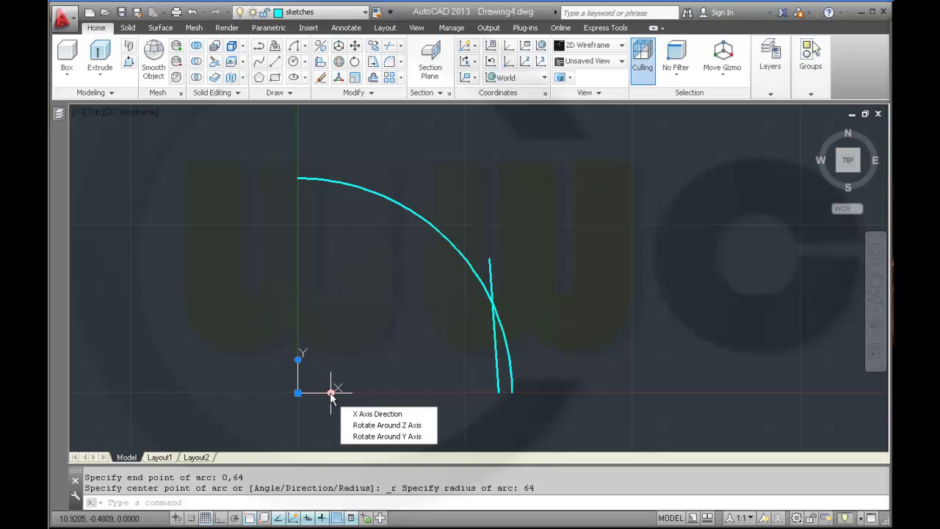
{"action": "left_click", "coordinate": [365, 436]}
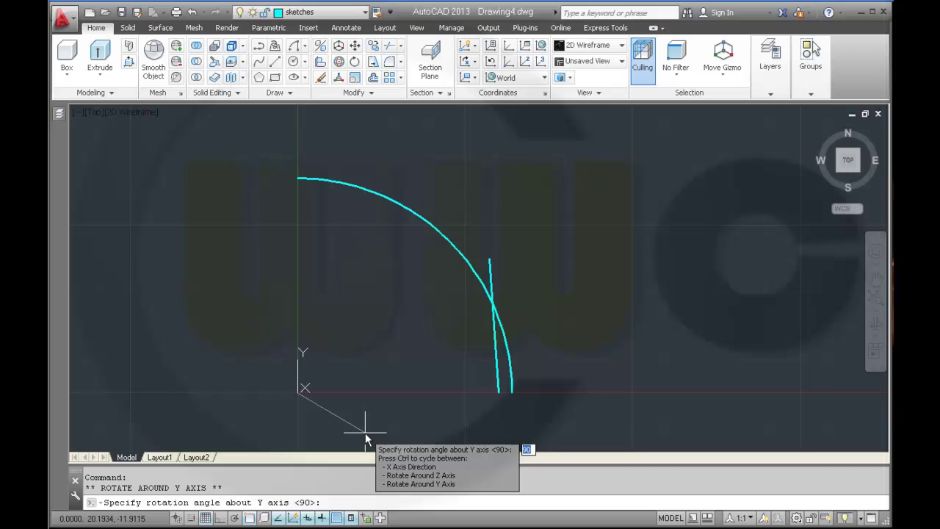
{"action": "key", "text": "Return"}
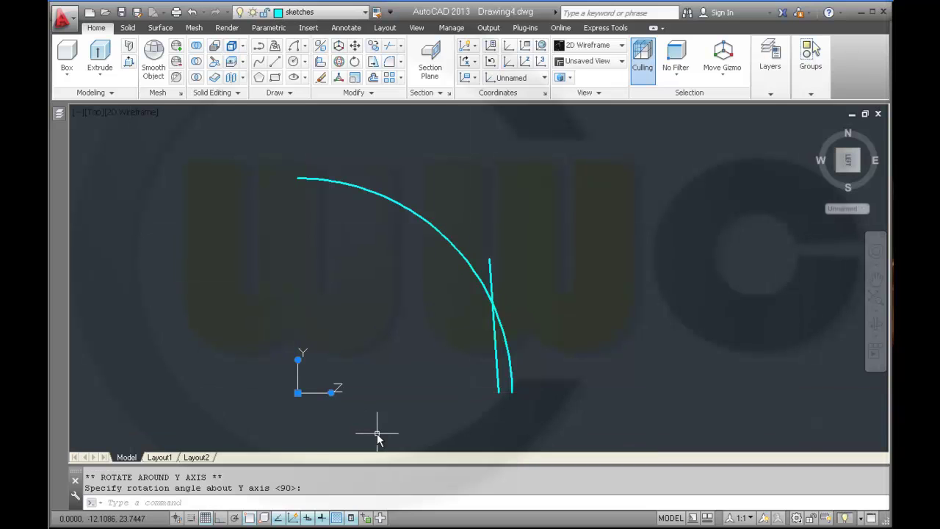
{"action": "middle_click_drag", "start_coordinate": [529, 357], "coordinate": [474, 286], "text": "shift"}
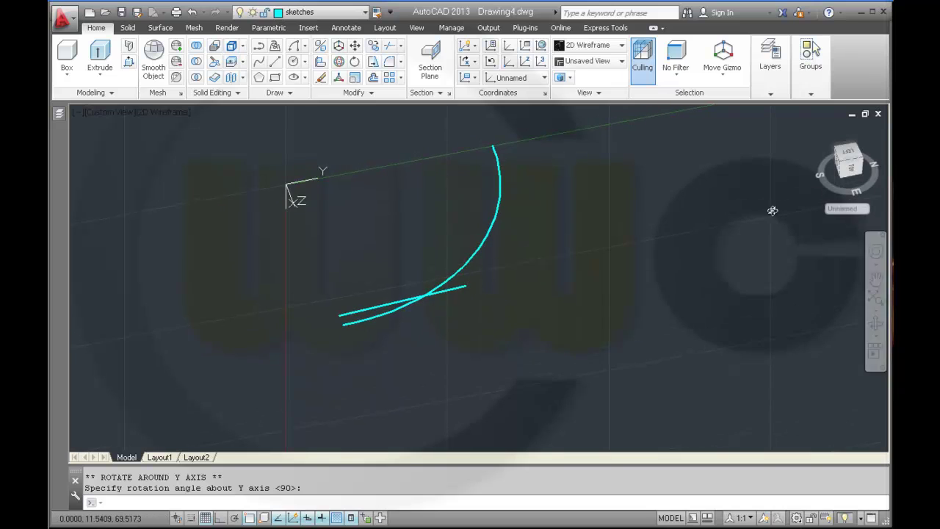
{"action": "left_click", "coordinate": [853, 170]}
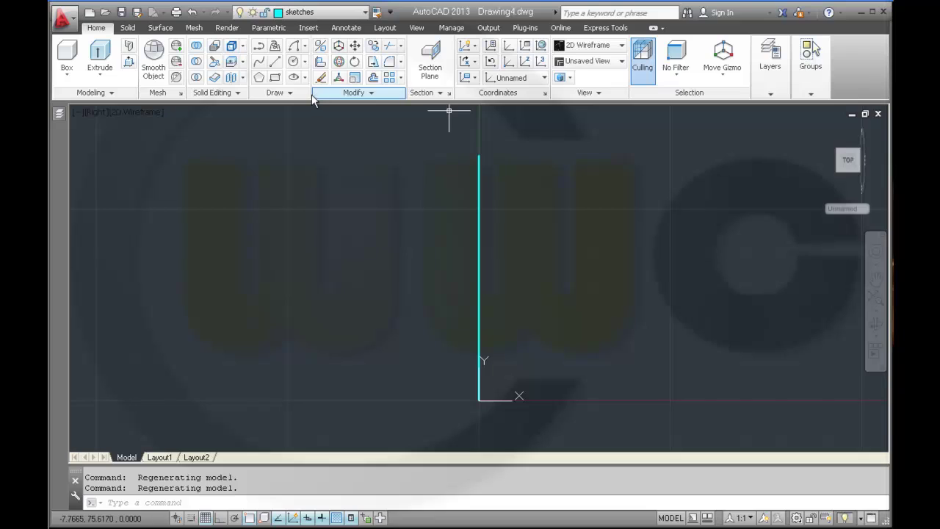
Draw a circle of radius 20 centred at 30,40 in the rotated UCS plane.
{"action": "left_click", "coordinate": [294, 61]}
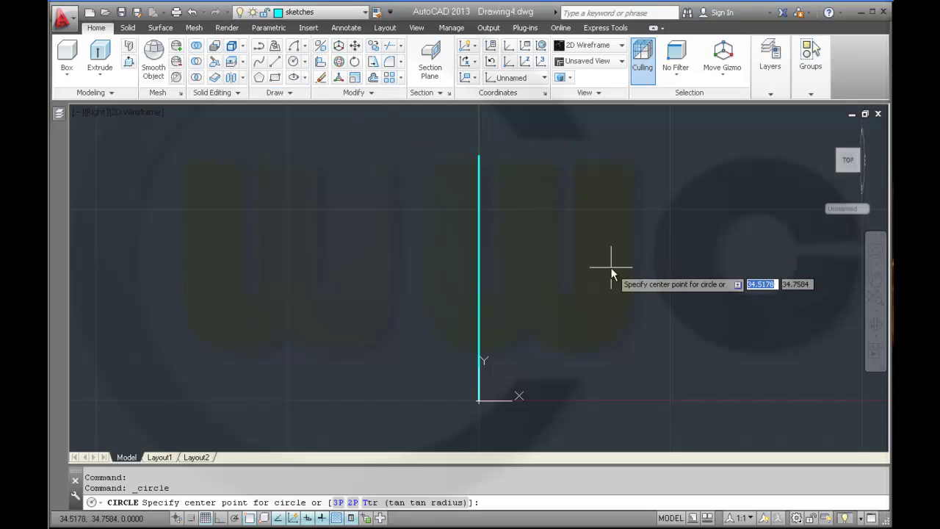
{"action": "type", "text": "40"}
{"action": "key", "text": "Tab"}
{"action": "key", "text": "Tab"}
{"action": "type", "text": "30"}
{"action": "key", "text": "Tab"}
{"action": "type", "text": "4"}
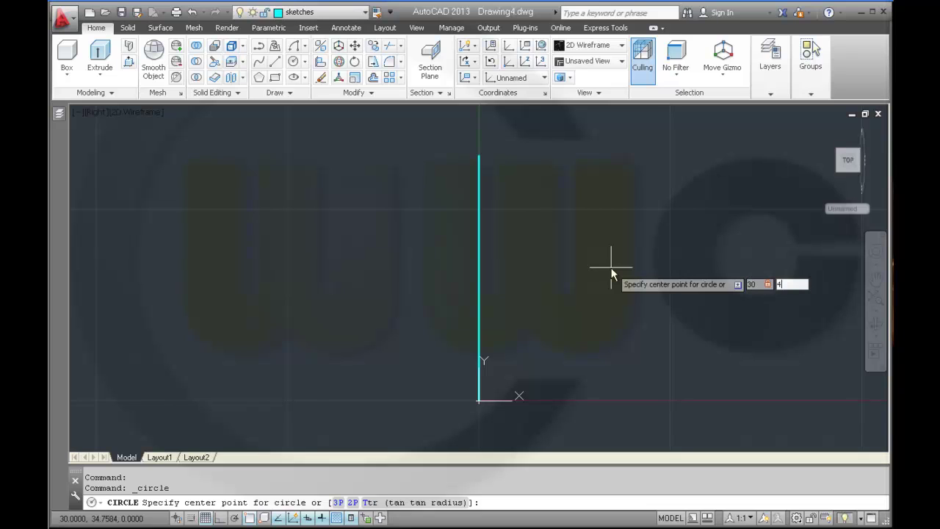
{"action": "key", "text": "Return"}
{"action": "type", "text": "20"}
{"action": "key", "text": "Return"}
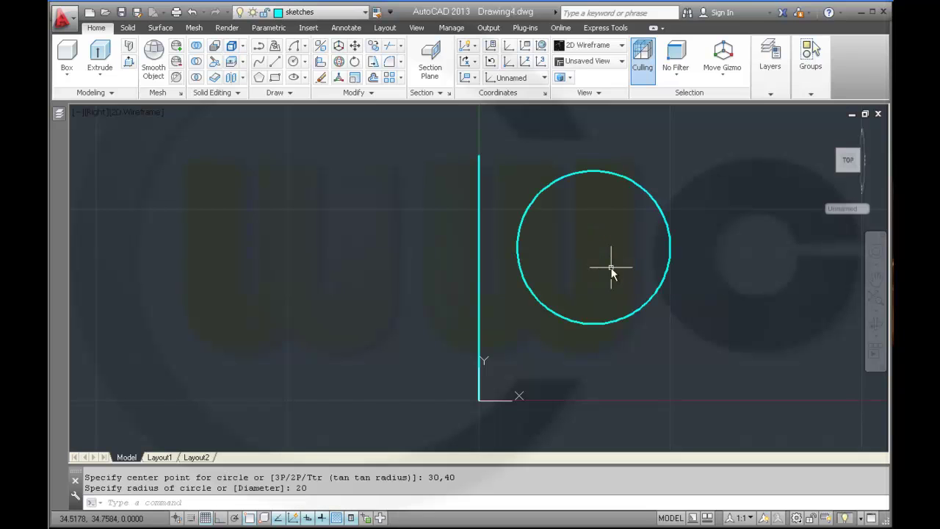
Draw a horizontal line about 56 units long from the circle's bottom quadrant in the positive X direction, with ortho on.
{"action": "left_click", "coordinate": [276, 63]}
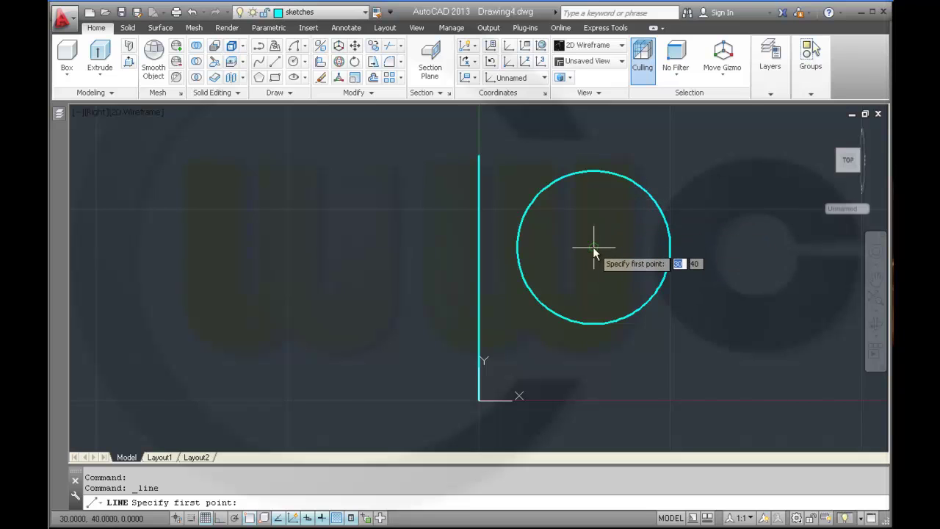
{"action": "left_click", "coordinate": [592, 323]}
{"action": "key", "text": "F8"}
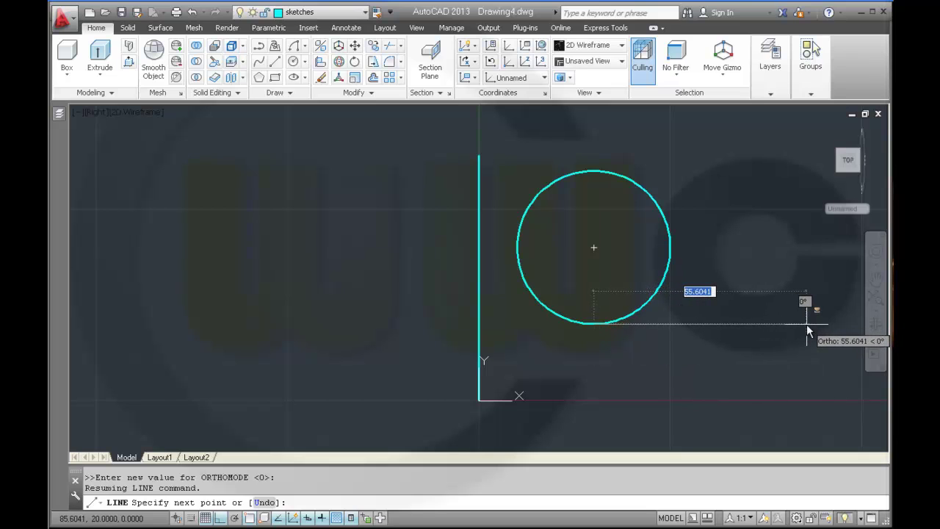
{"action": "left_click", "coordinate": [806, 324]}
{"action": "right_click", "coordinate": [807, 324]}
{"action": "left_click", "coordinate": [795, 331]}
{"action": "right_click", "coordinate": [766, 267]}
{"action": "key", "text": "Escape"}
Draw a vertical line about 34 units long upward from the circle's left quadrant, constrained by ortho.
{"action": "key", "text": "Return"}
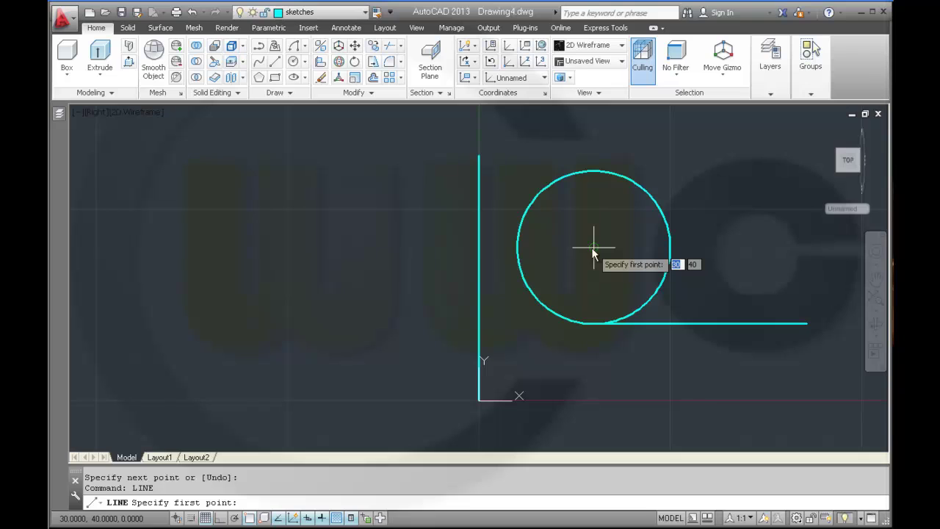
{"action": "left_click", "coordinate": [517, 247]}
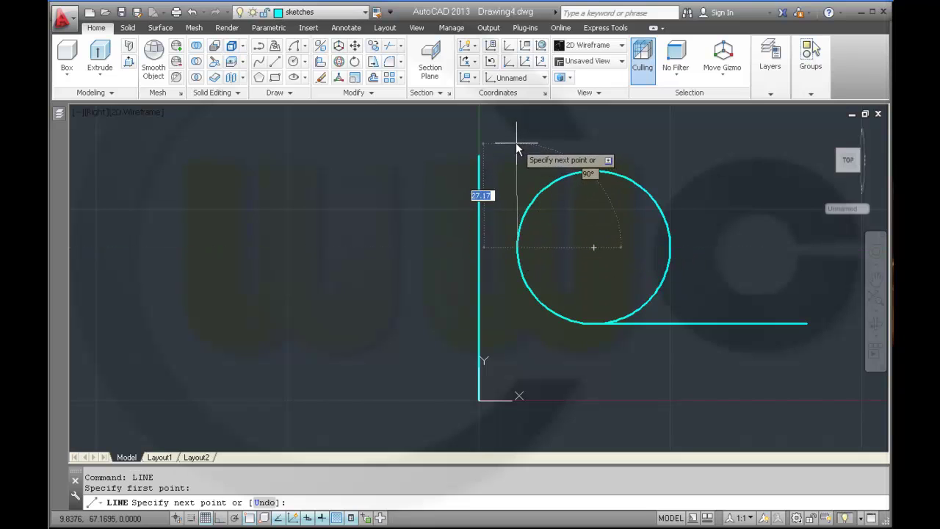
{"action": "key", "text": "F8"}
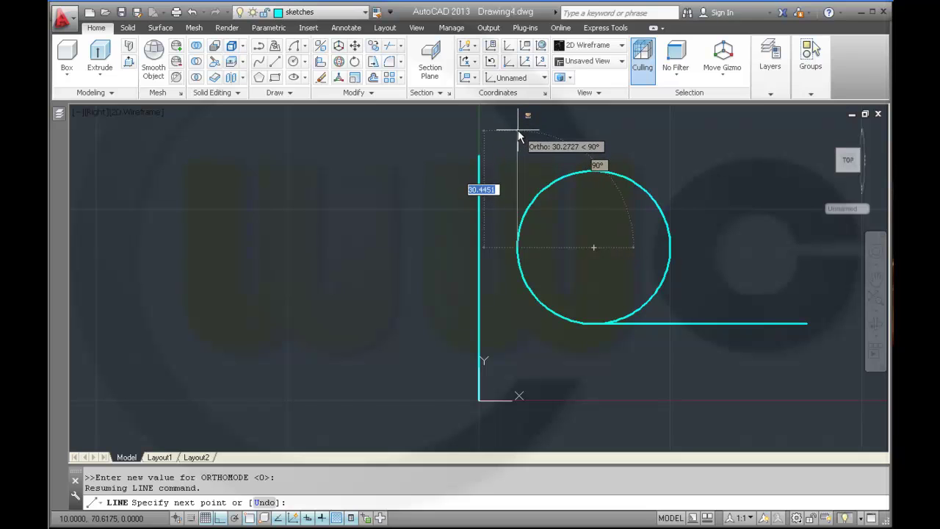
{"action": "left_click", "coordinate": [517, 118]}
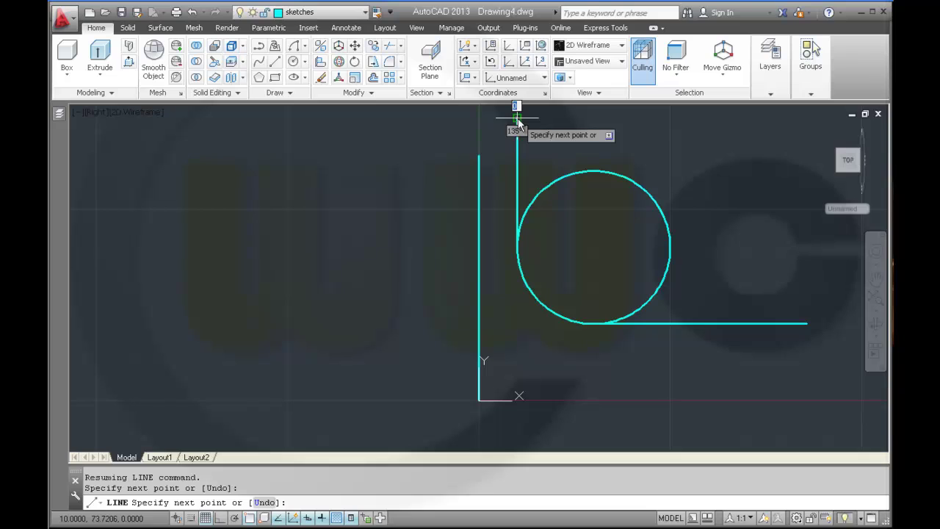
{"action": "right_click", "coordinate": [517, 118]}
{"action": "left_click", "coordinate": [540, 127]}
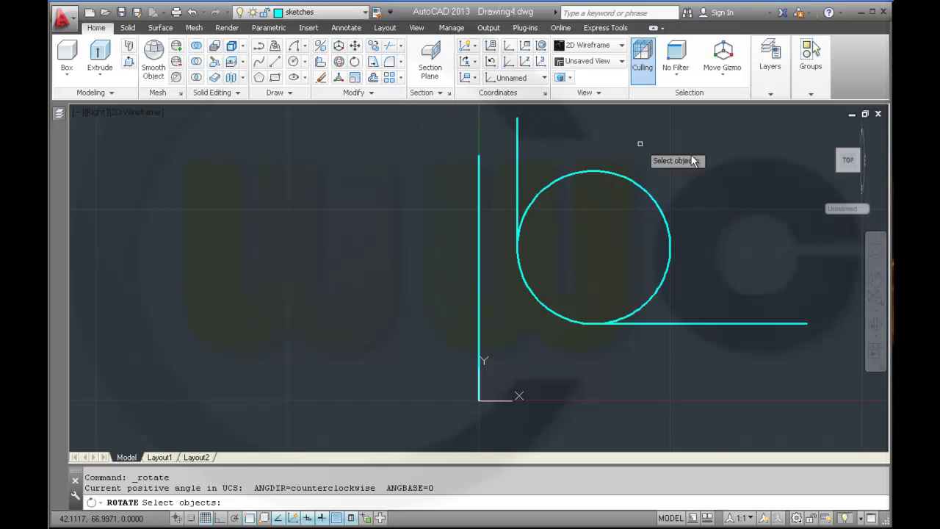
Rotate the horizontal tangent line by -10° about the circle's centre.
{"action": "left_click", "coordinate": [685, 323]}
{"action": "key", "text": "Return"}
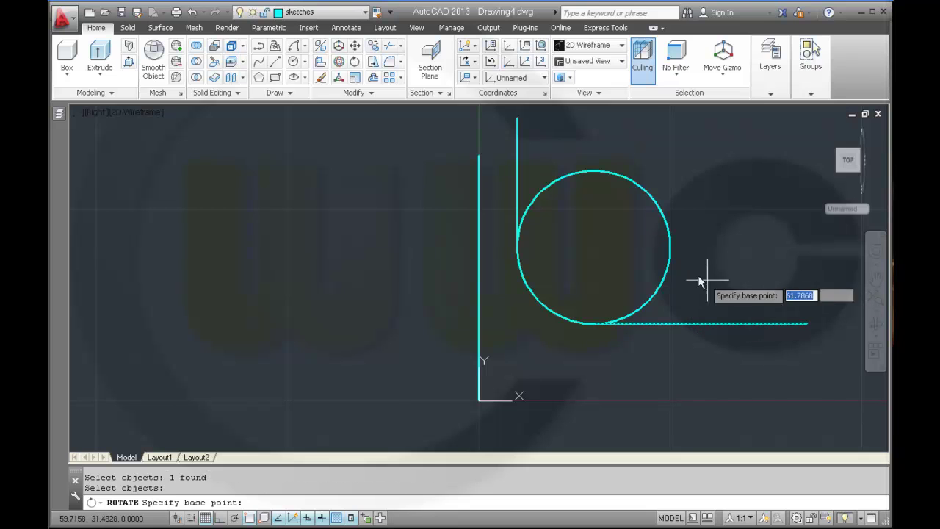
{"action": "left_click", "coordinate": [594, 248]}
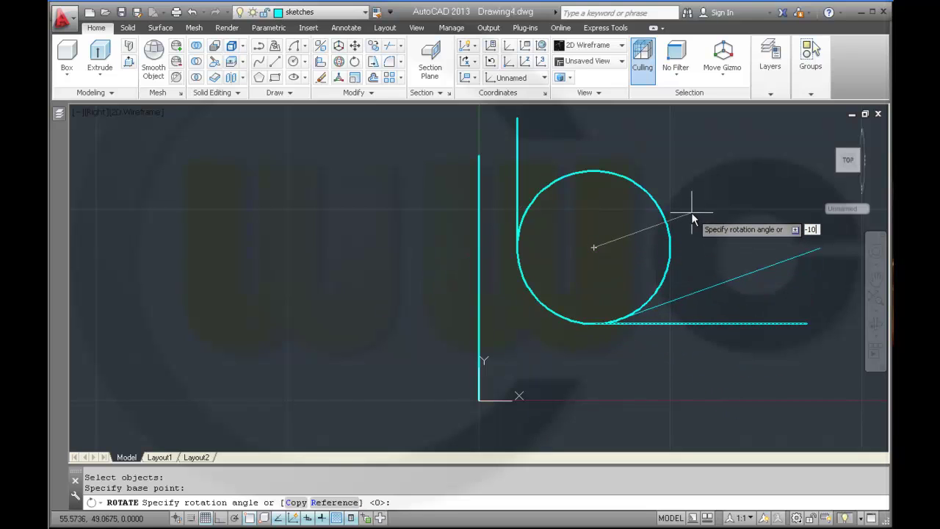
{"action": "type", "text": "-10"}
{"action": "key", "text": "Return"}
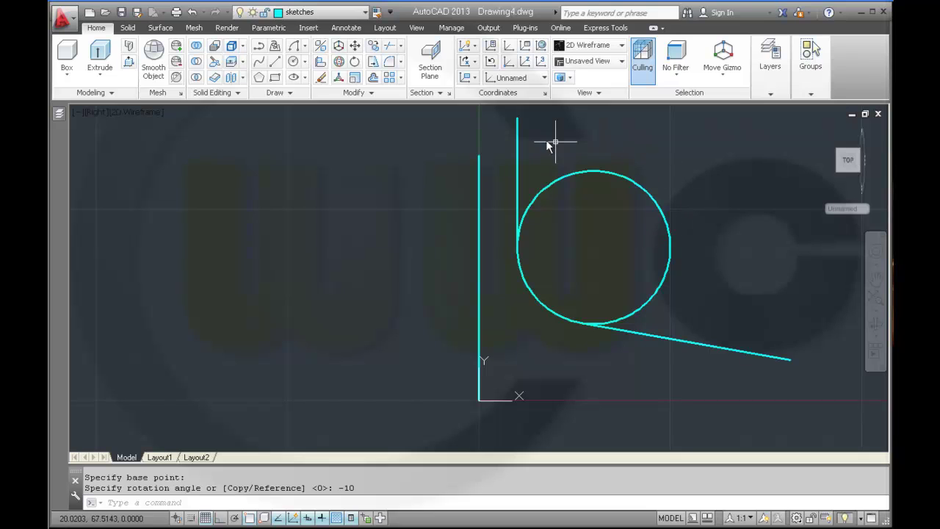
Rotate the vertical tangent line by 10° about the circle's centre.
{"action": "left_click", "coordinate": [355, 61]}
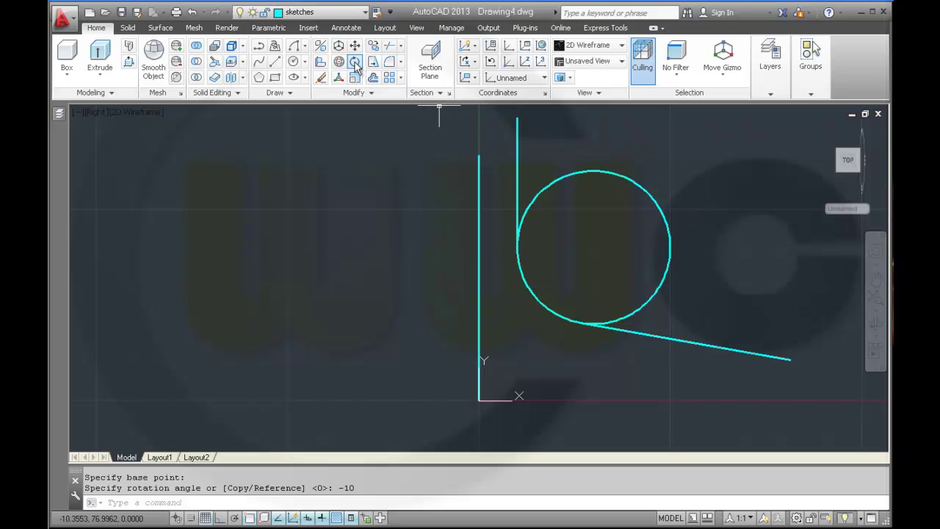
{"action": "left_click", "coordinate": [517, 148]}
{"action": "key", "text": "Return"}
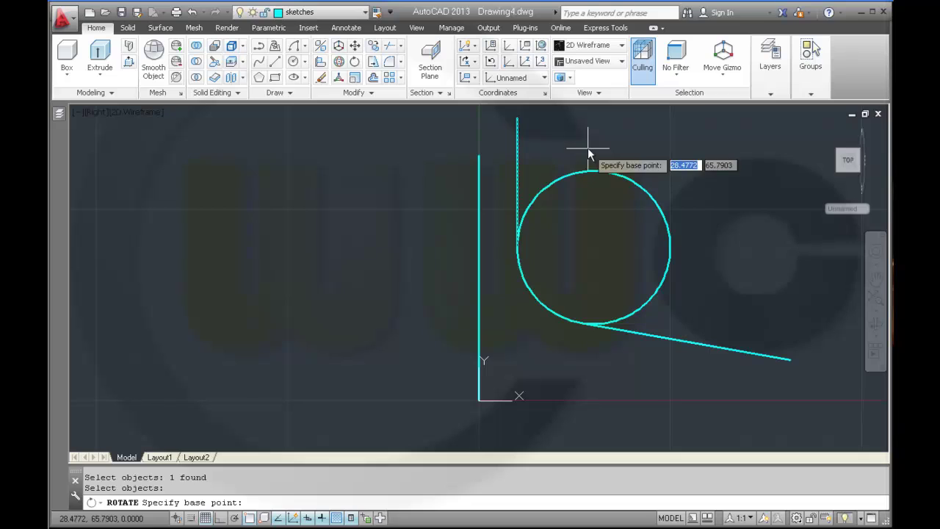
{"action": "left_click", "coordinate": [594, 252]}
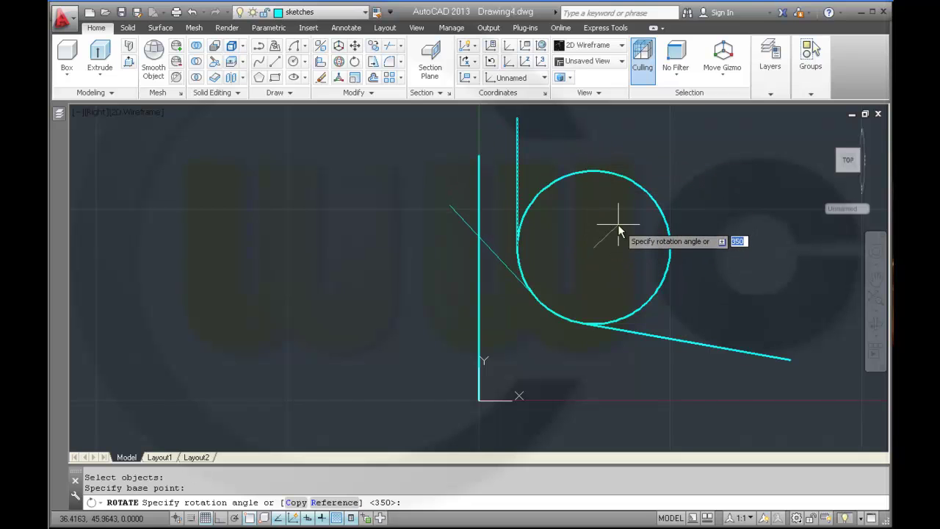
{"action": "key", "text": "Return"}
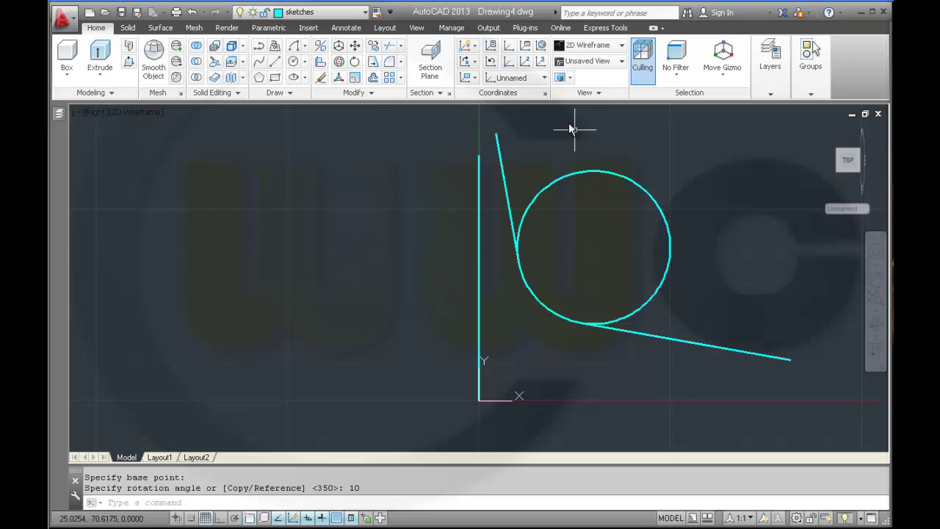
Trim away the circle's outer portion between the two angled tangent lines, using both lines as cutting edges.
{"action": "left_click", "coordinate": [389, 45]}
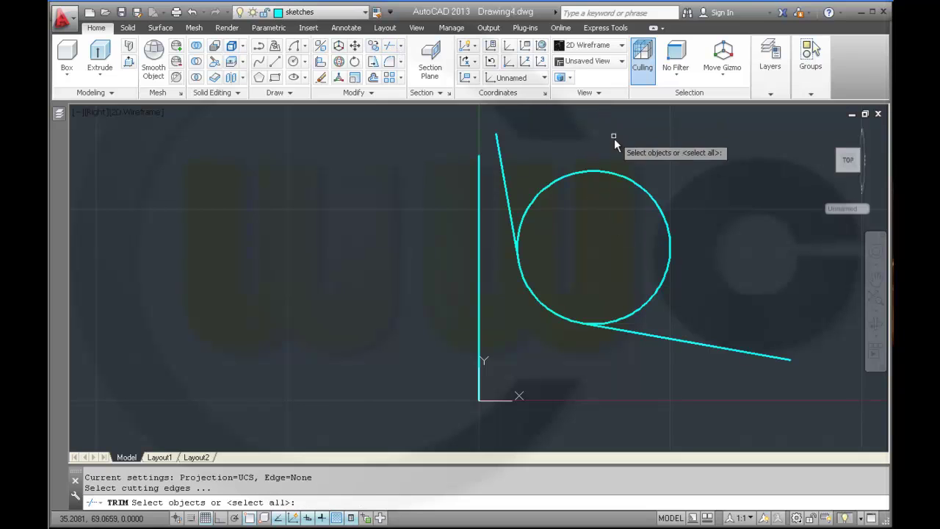
{"action": "left_click", "coordinate": [498, 141]}
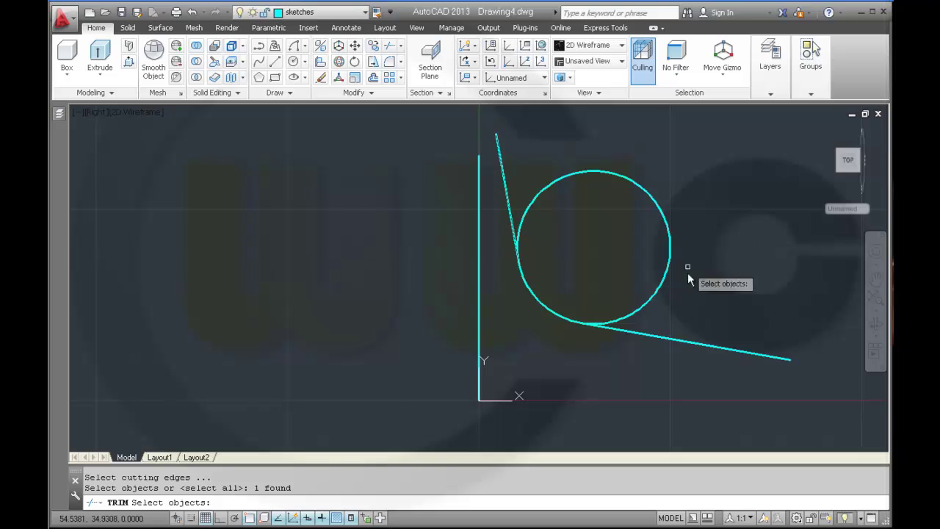
{"action": "left_click", "coordinate": [669, 337]}
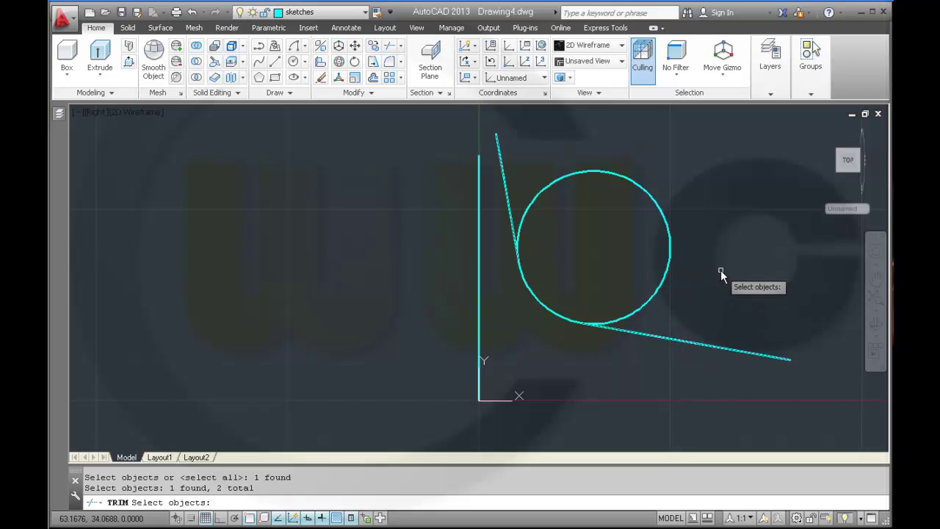
{"action": "key", "text": "Return"}
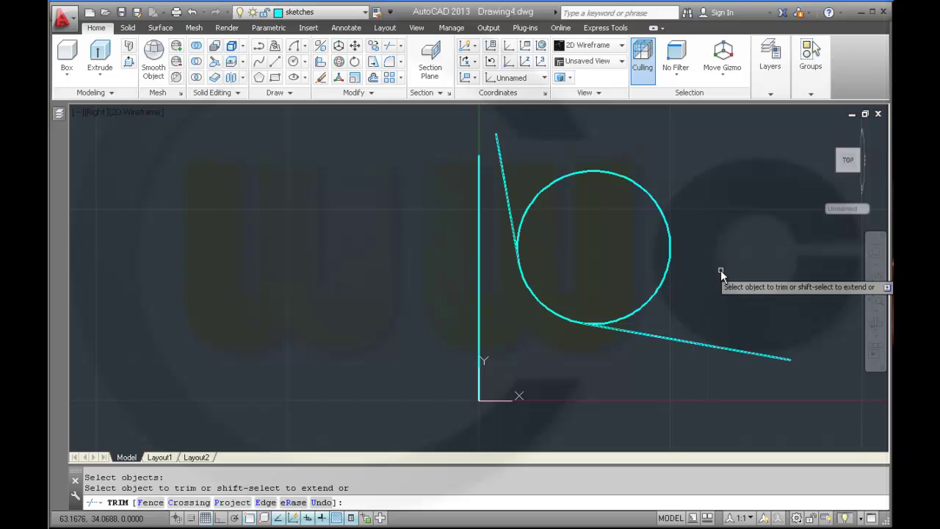
{"action": "left_click", "coordinate": [671, 253]}
{"action": "right_click", "coordinate": [600, 235]}
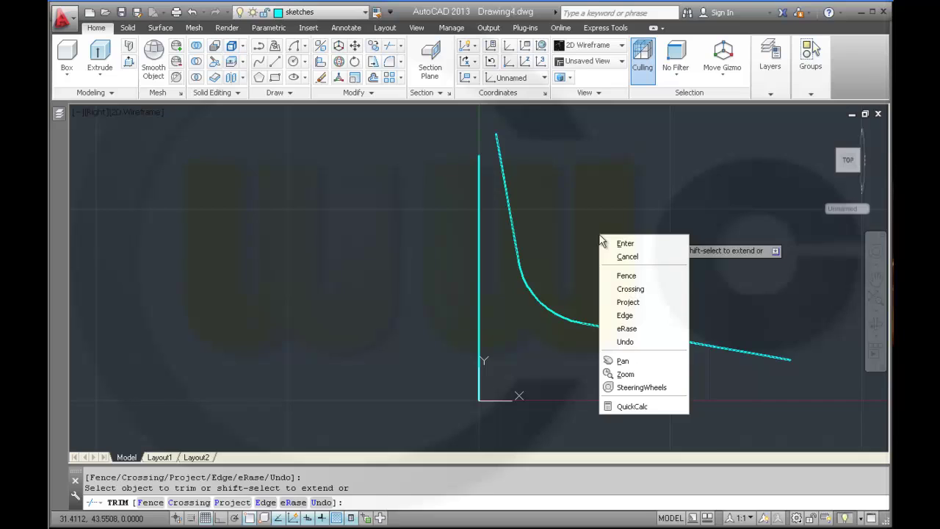
{"action": "left_click", "coordinate": [621, 243]}
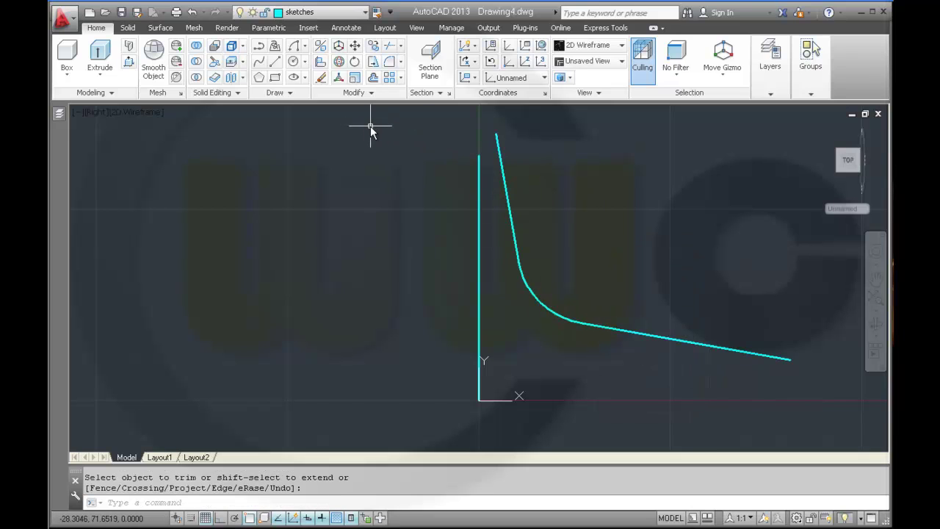
Join the two angled lines and the remaining arc between them into a single polyline.
{"action": "left_click", "coordinate": [368, 91]}
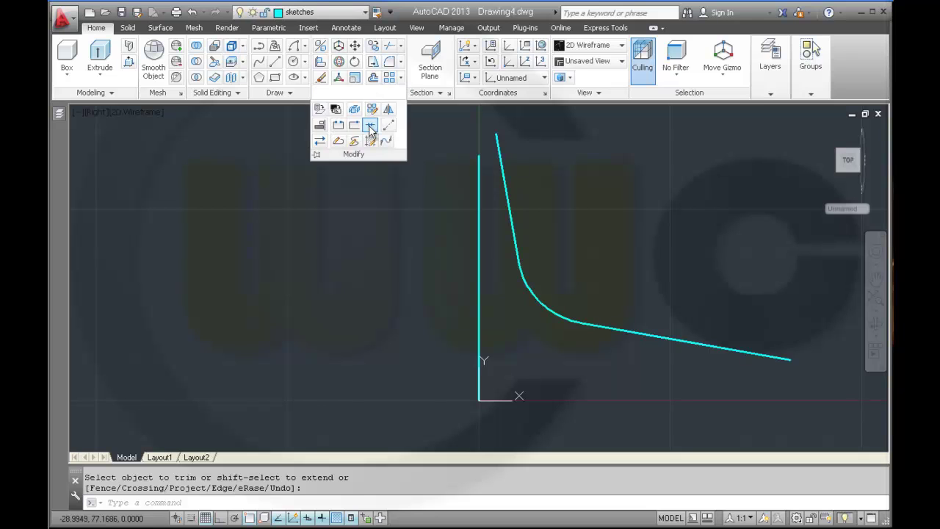
{"action": "left_click", "coordinate": [370, 127]}
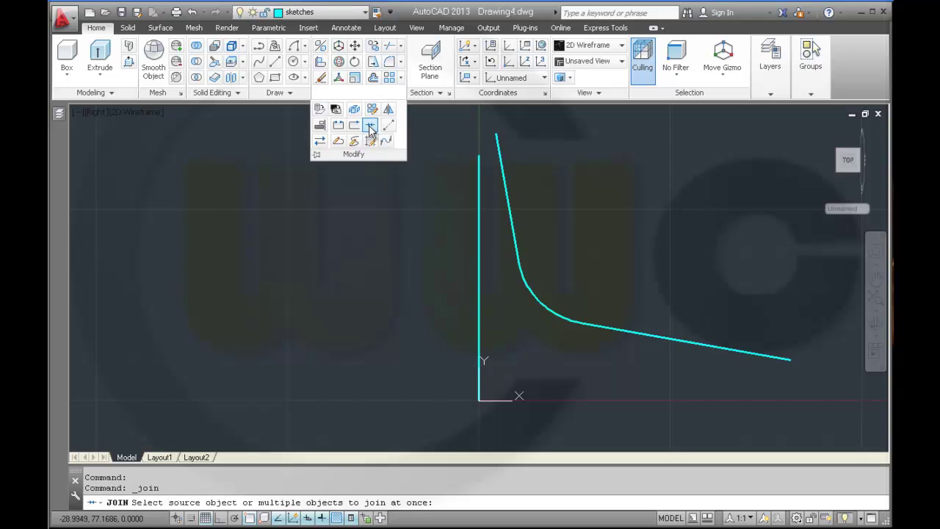
{"action": "left_click", "coordinate": [505, 177]}
{"action": "left_click", "coordinate": [533, 293]}
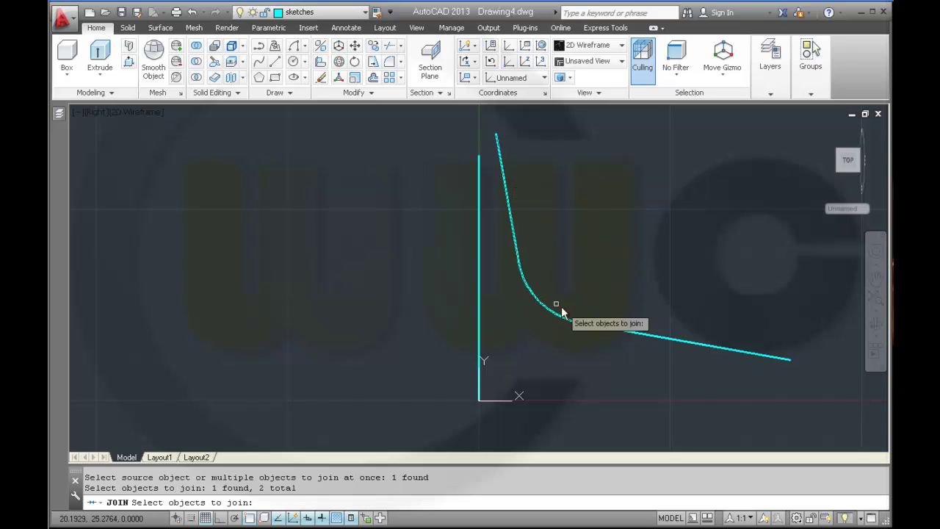
{"action": "left_click", "coordinate": [622, 330]}
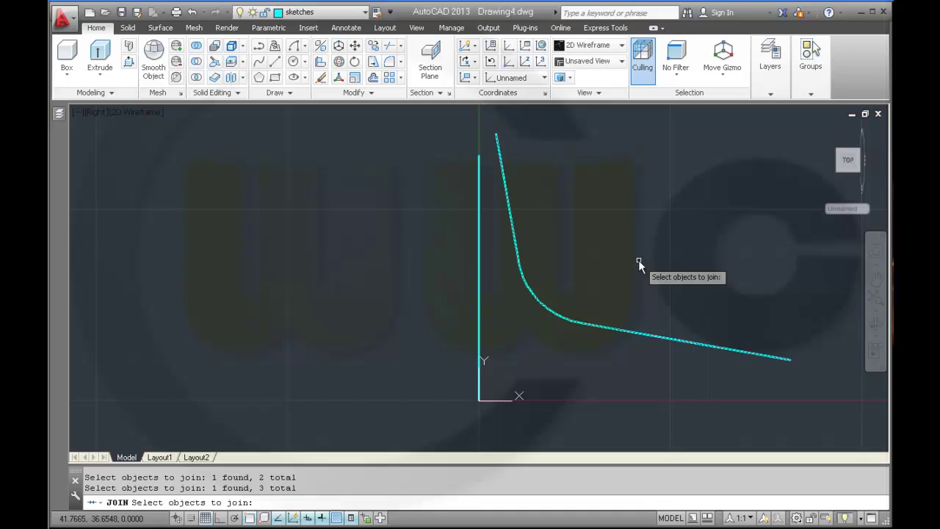
{"action": "key", "text": "Return"}
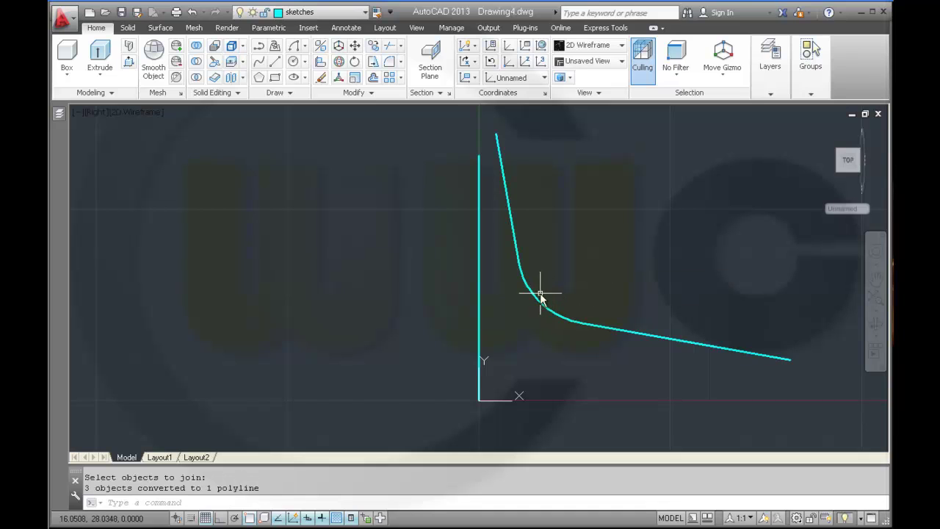
Restore the World coordinate system in a 3D view of the sketches and make the surfaces layer current.
{"action": "middle_click_drag", "start_coordinate": [568, 278], "coordinate": [626, 338], "text": "shift"}
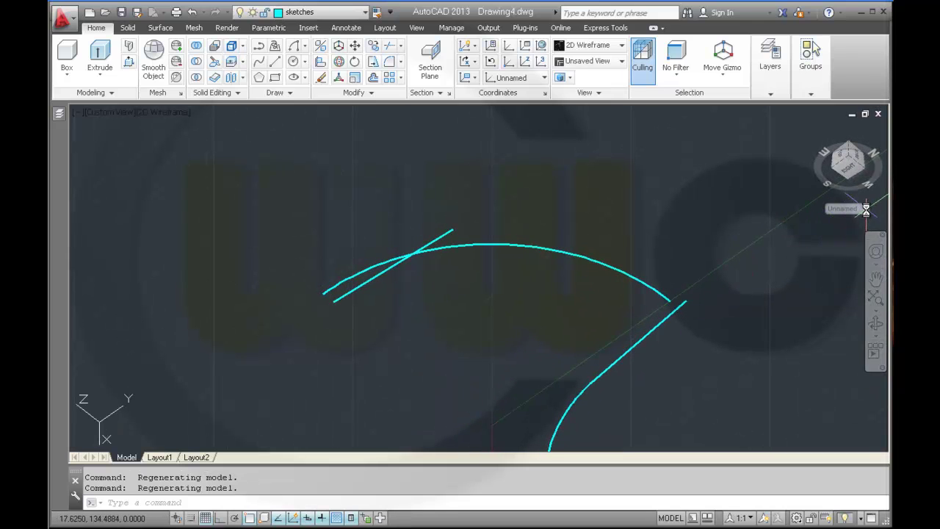
{"action": "key", "text": "Escape"}
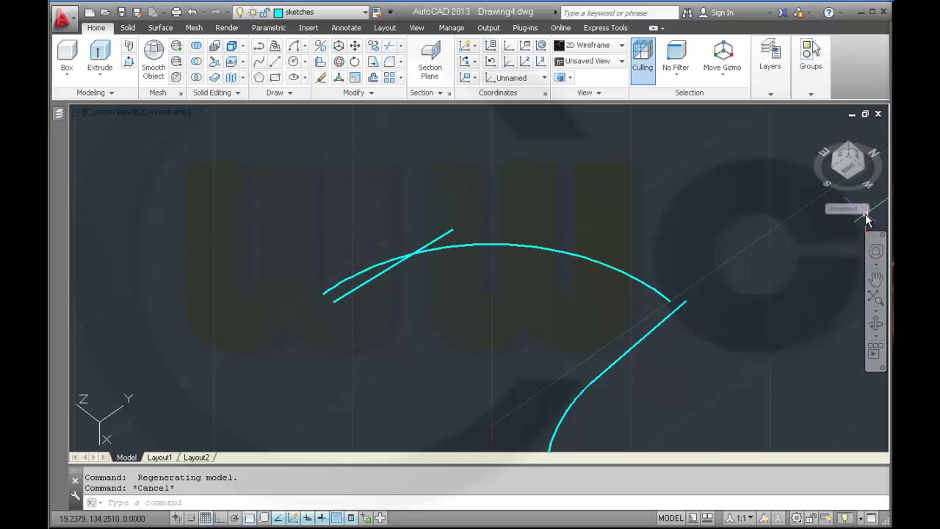
{"action": "left_click", "coordinate": [866, 214]}
{"action": "key", "text": "Escape"}
{"action": "key", "text": "Escape"}
{"action": "key", "text": "Escape"}
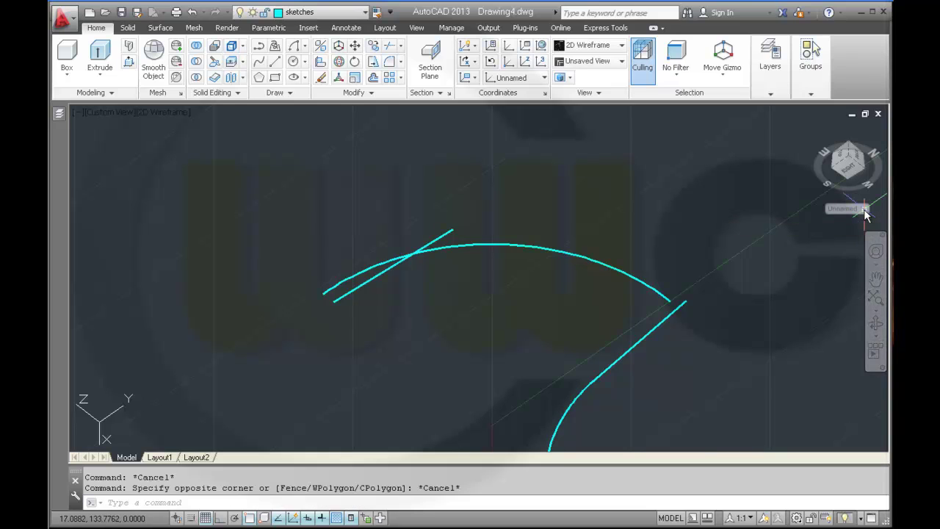
{"action": "middle_click_drag", "start_coordinate": [820, 254], "coordinate": [803, 237]}
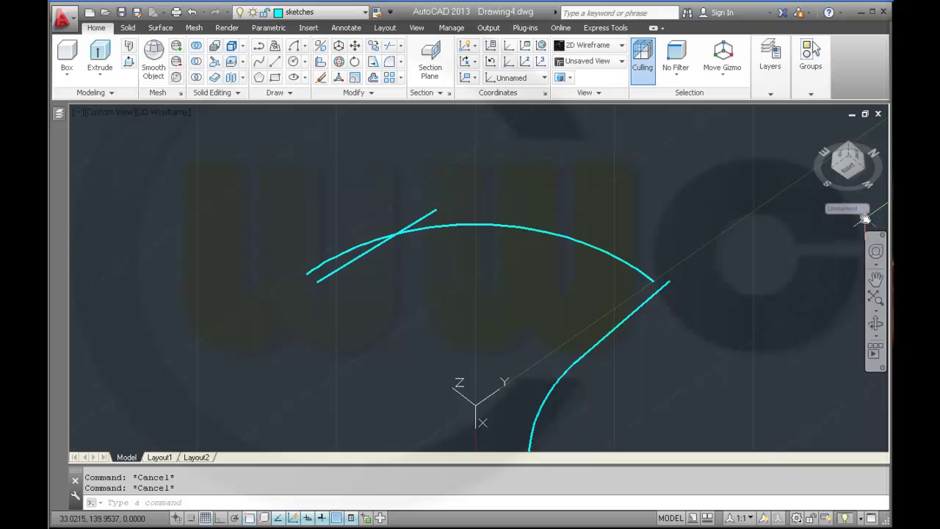
{"action": "scroll", "coordinate": [699, 255], "scroll_direction": "up", "scroll_amount": 3}
{"action": "scroll", "coordinate": [698, 254], "scroll_direction": "down", "scroll_amount": 5}
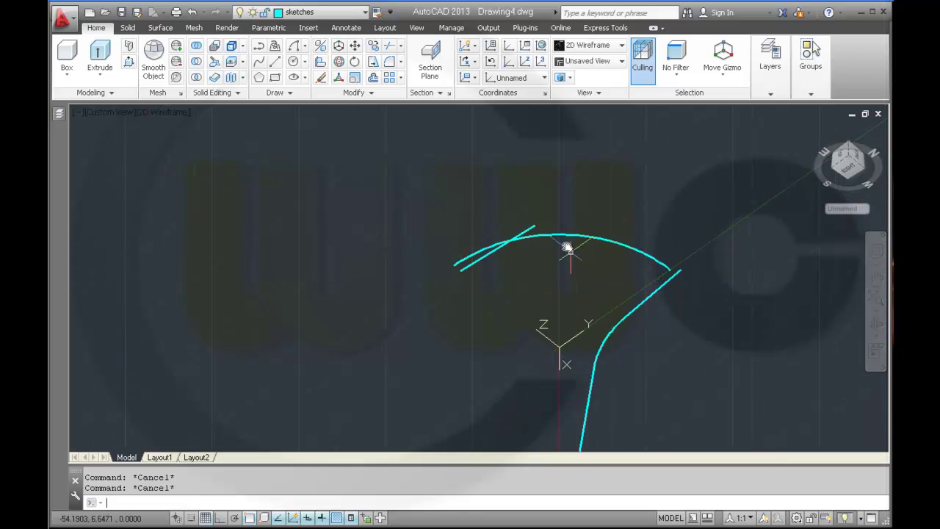
{"action": "left_click", "coordinate": [844, 209]}
{"action": "left_click", "coordinate": [832, 221]}
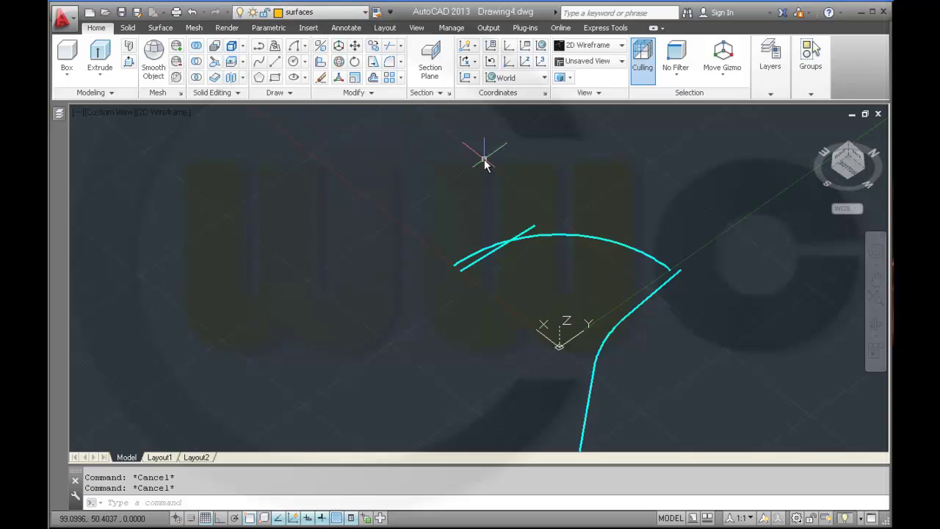
Revolve the straight line beside the arc by 90° as a surface, about an axis from 0,0,0 to endpoint @0,1,0.
{"action": "middle_click_drag", "start_coordinate": [681, 340], "coordinate": [682, 313], "text": "shift"}
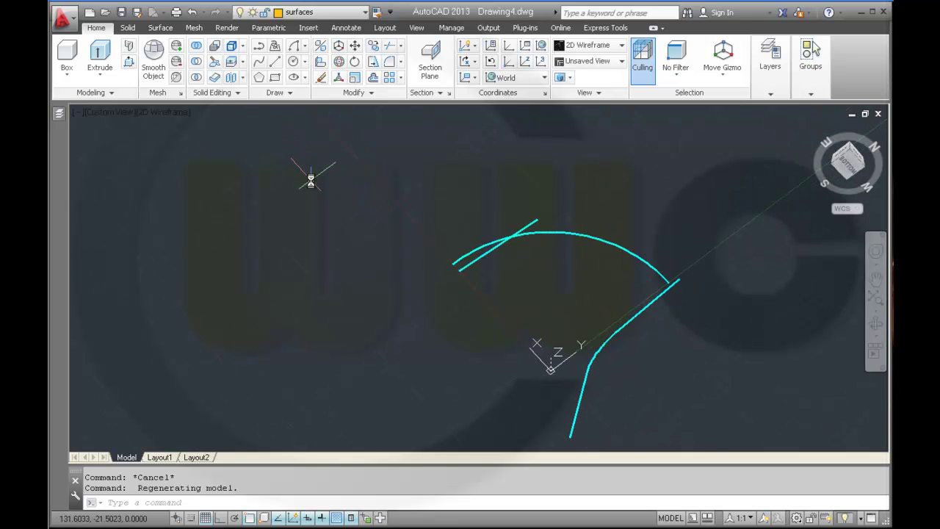
{"action": "left_click", "coordinate": [162, 30]}
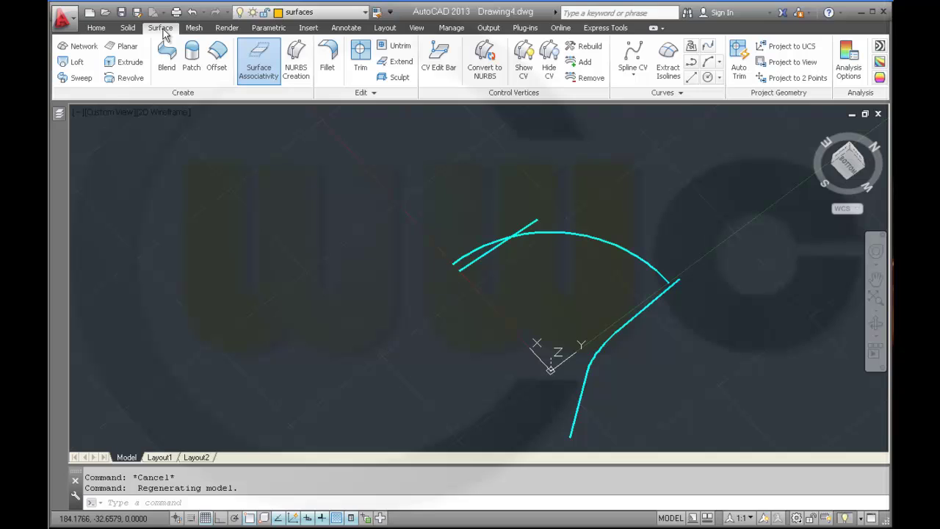
{"action": "left_click", "coordinate": [123, 77]}
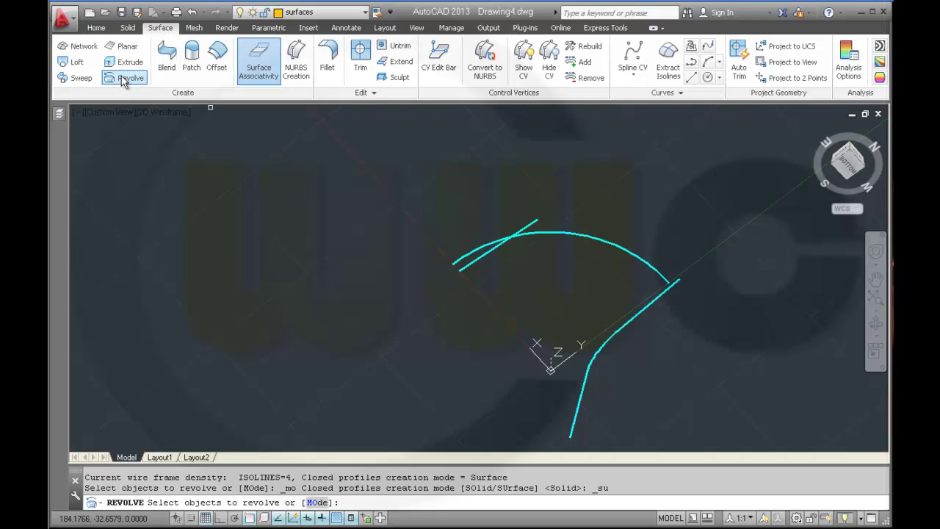
{"action": "left_click", "coordinate": [483, 256]}
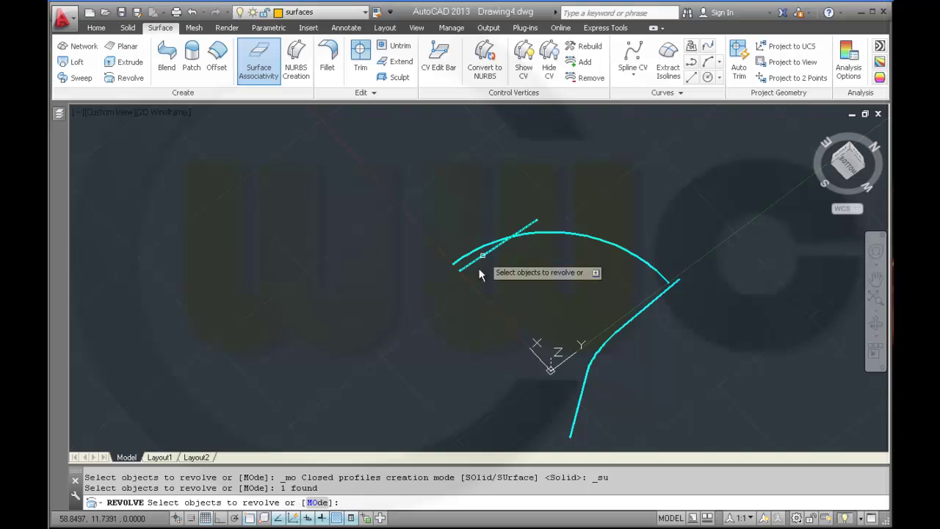
{"action": "right_click", "coordinate": [458, 310]}
{"action": "left_click", "coordinate": [474, 318]}
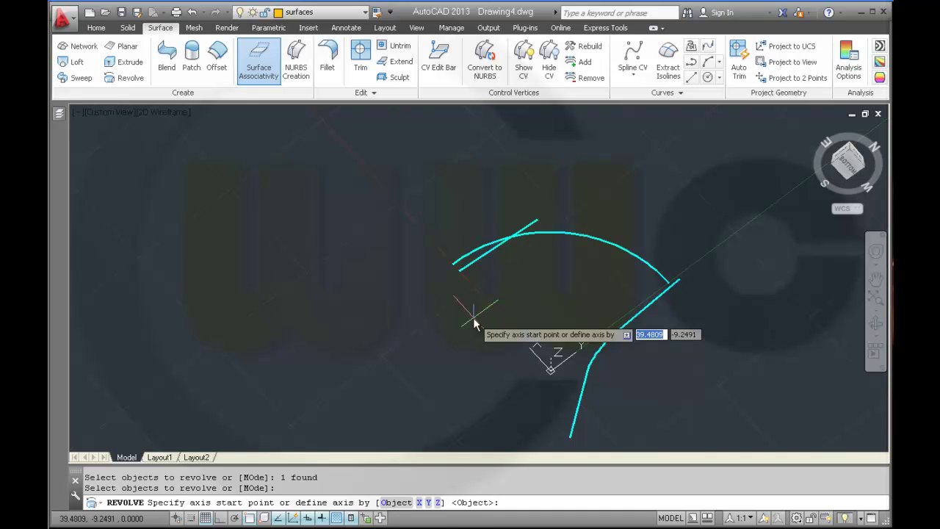
{"action": "type", "text": "0"}
{"action": "key", "text": "Tab"}
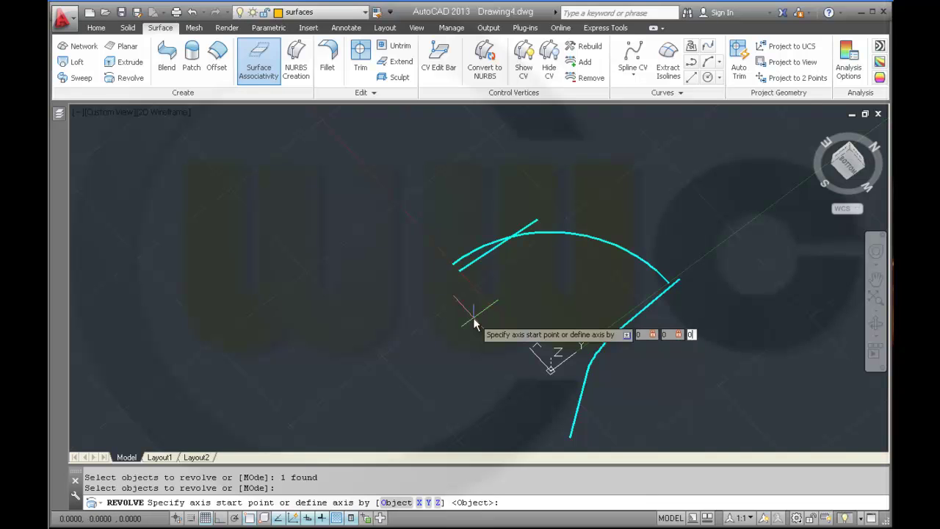
{"action": "key", "text": "Return"}
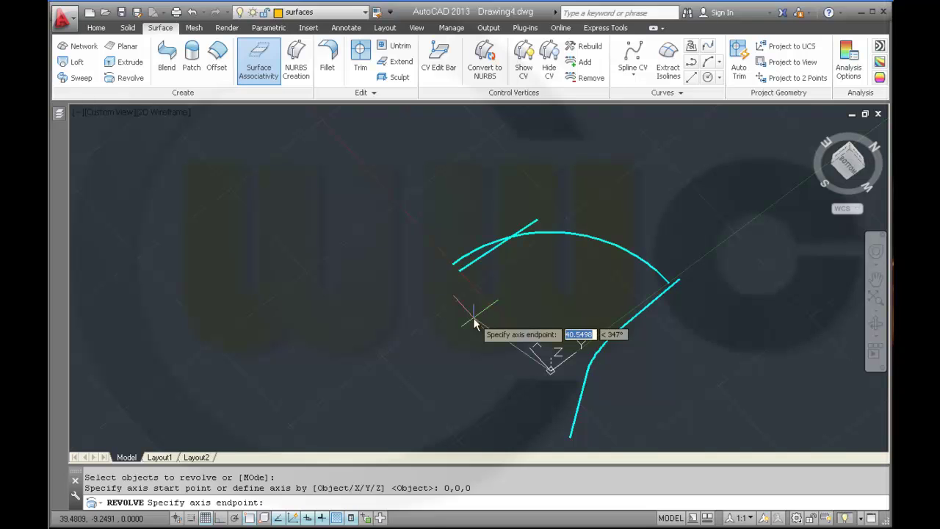
{"action": "key", "text": "Tab"}
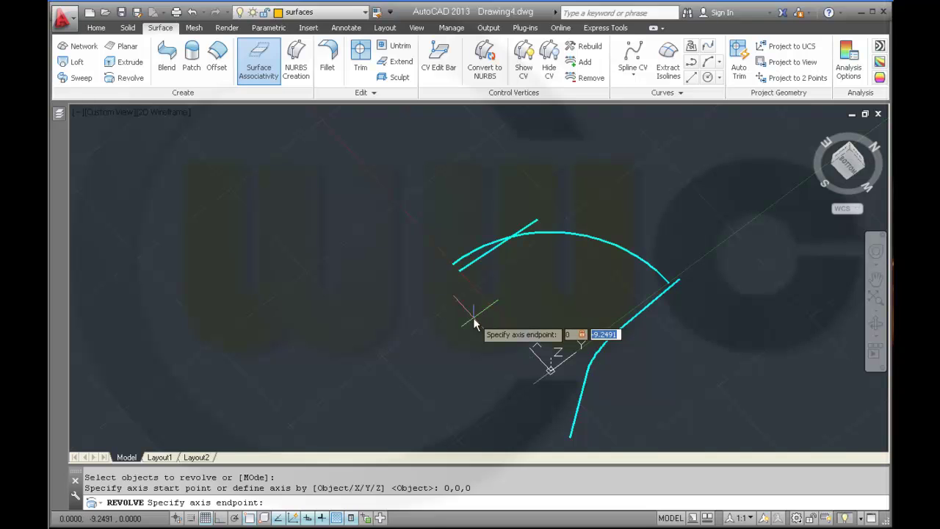
{"action": "key", "text": "Tab"}
{"action": "key", "text": "Return"}
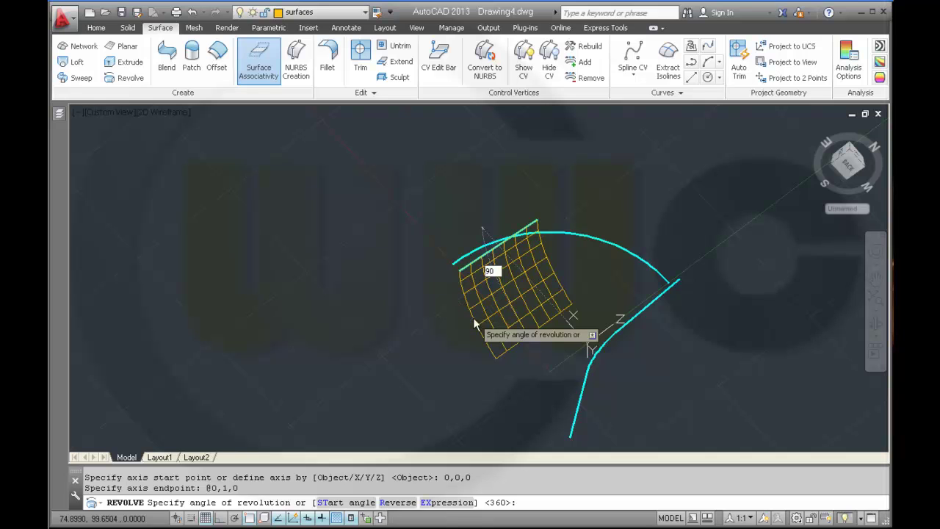
{"action": "left_click", "coordinate": [473, 324]}
Extrude the arc 60 units in the negative Z direction as a surface.
{"action": "middle_click_drag", "start_coordinate": [409, 331], "coordinate": [348, 298], "text": "shift"}
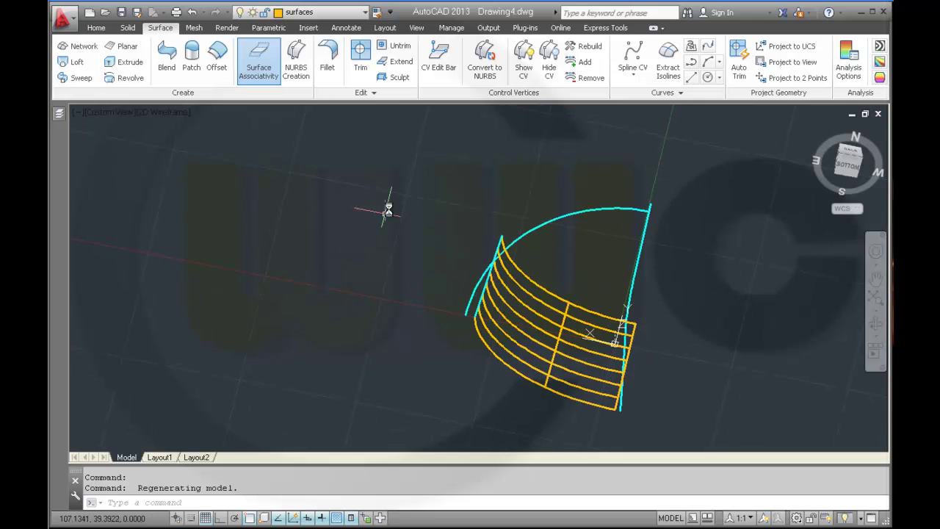
{"action": "left_click", "coordinate": [125, 62]}
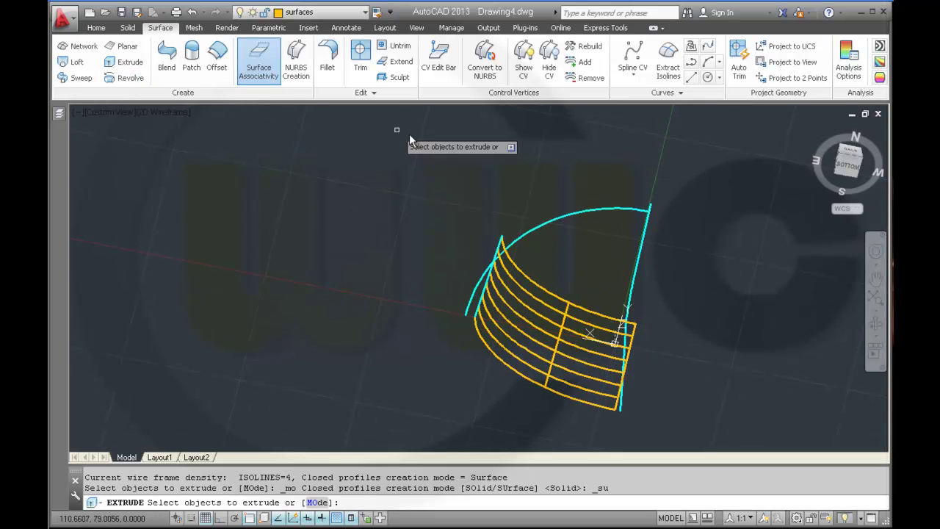
{"action": "left_click", "coordinate": [539, 225]}
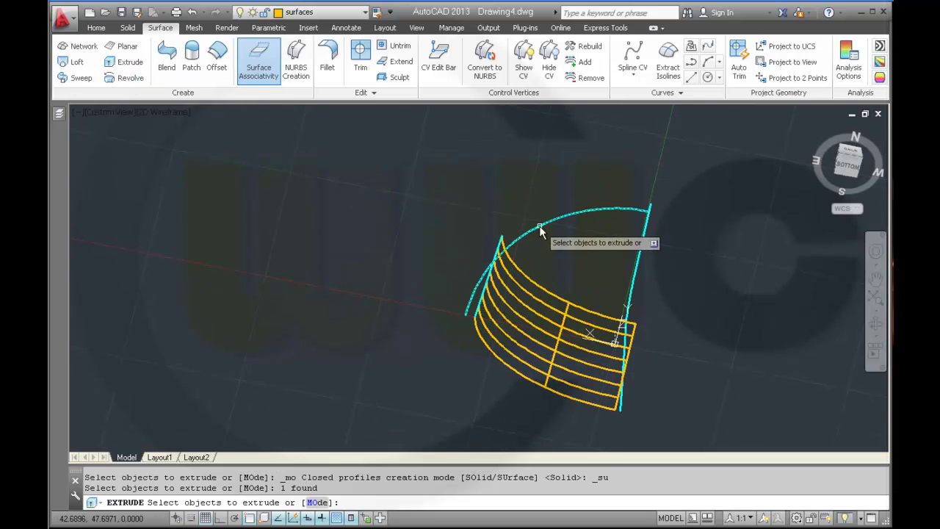
{"action": "right_click", "coordinate": [493, 176]}
{"action": "left_click", "coordinate": [510, 184]}
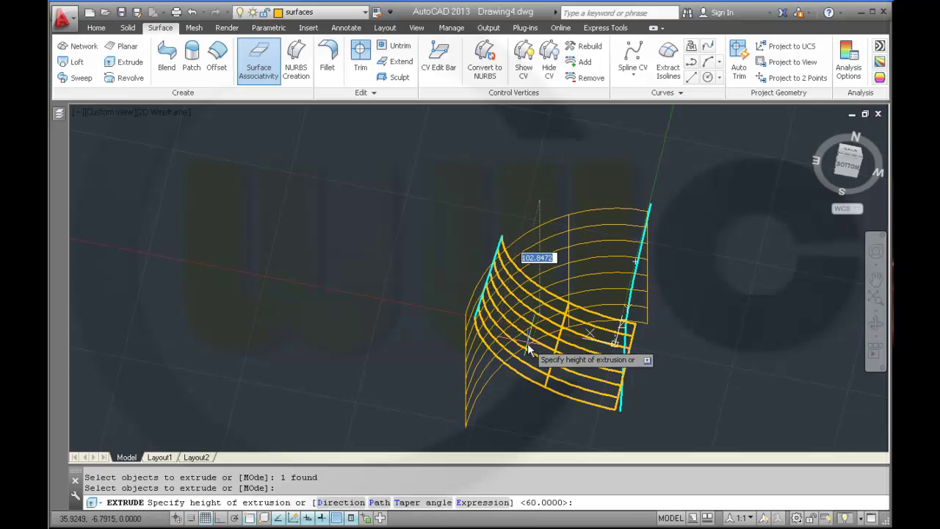
{"action": "type", "text": "60"}
{"action": "key", "text": "Return"}
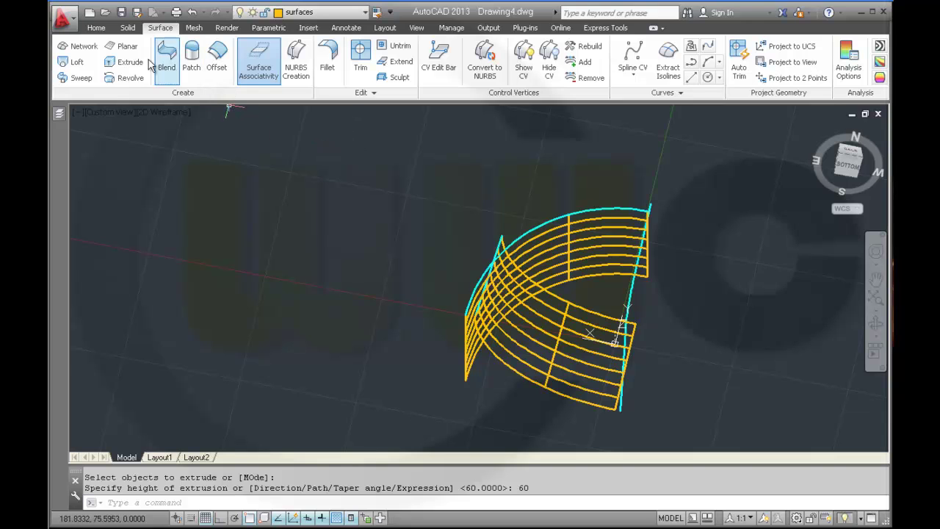
Extrude the joined polyline 60 units as a surface in the positive X direction, across the other two surfaces.
{"action": "left_click", "coordinate": [126, 62]}
{"action": "left_click", "coordinate": [628, 298]}
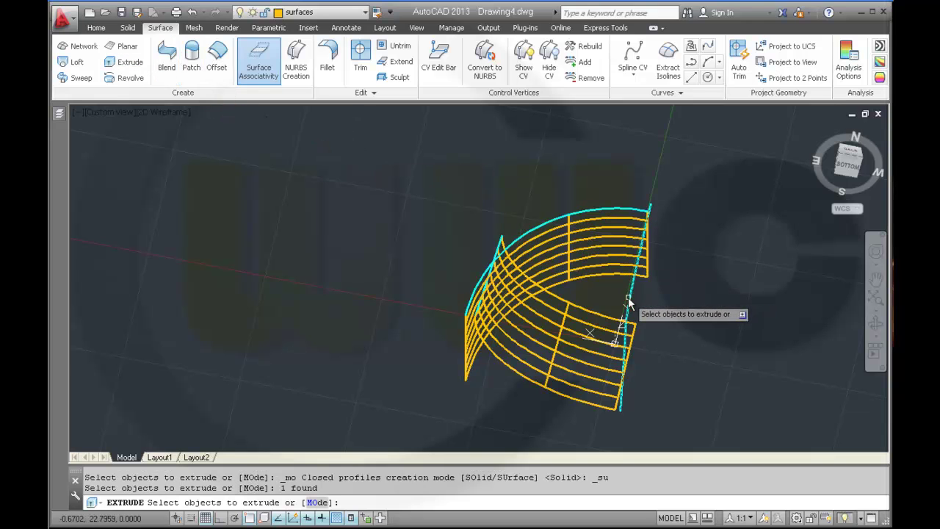
{"action": "right_click", "coordinate": [593, 170]}
{"action": "left_click", "coordinate": [609, 181]}
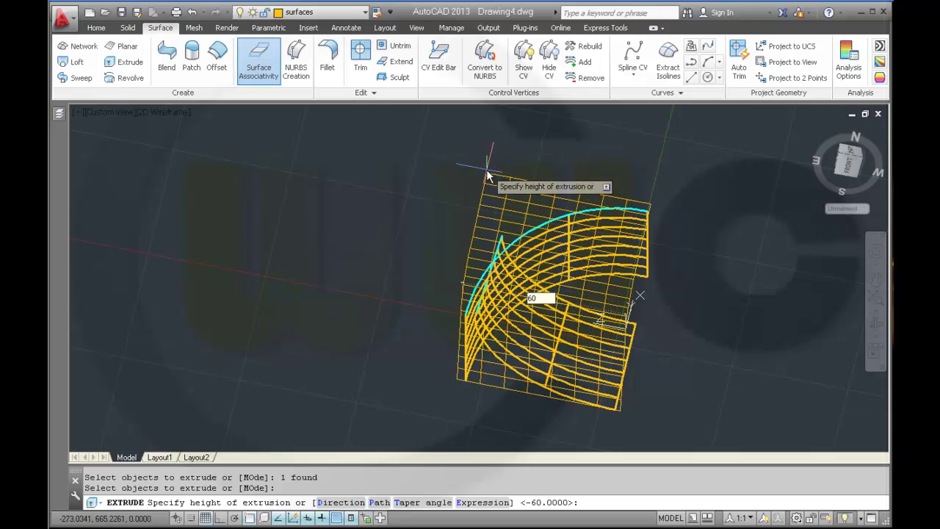
{"action": "key", "text": "Return"}
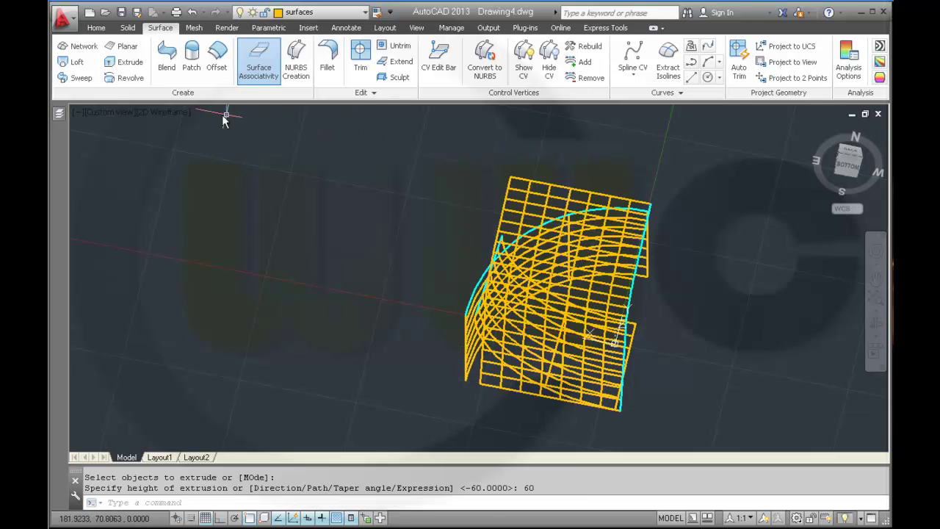
View the three intersecting surfaces in the Realistic visual style and switch them to Shaded with edges.
{"action": "left_click", "coordinate": [172, 112]}
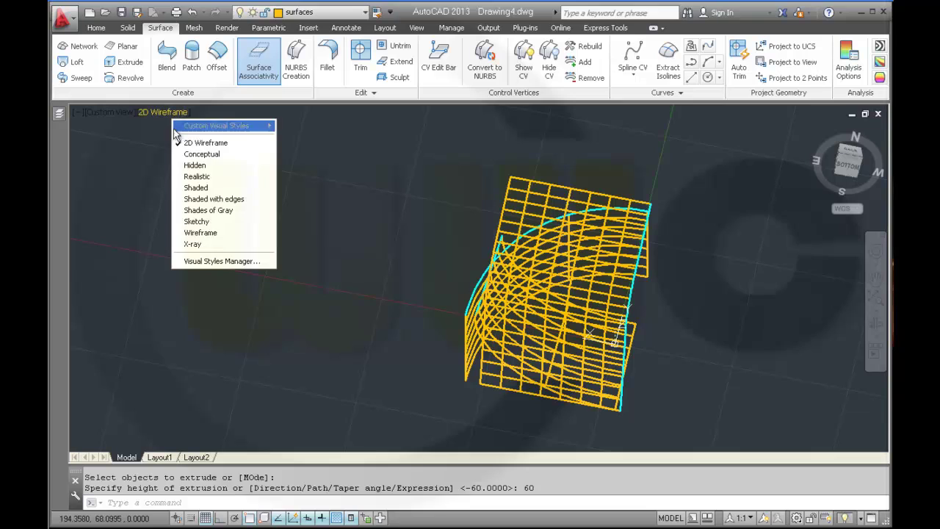
{"action": "left_click", "coordinate": [209, 178]}
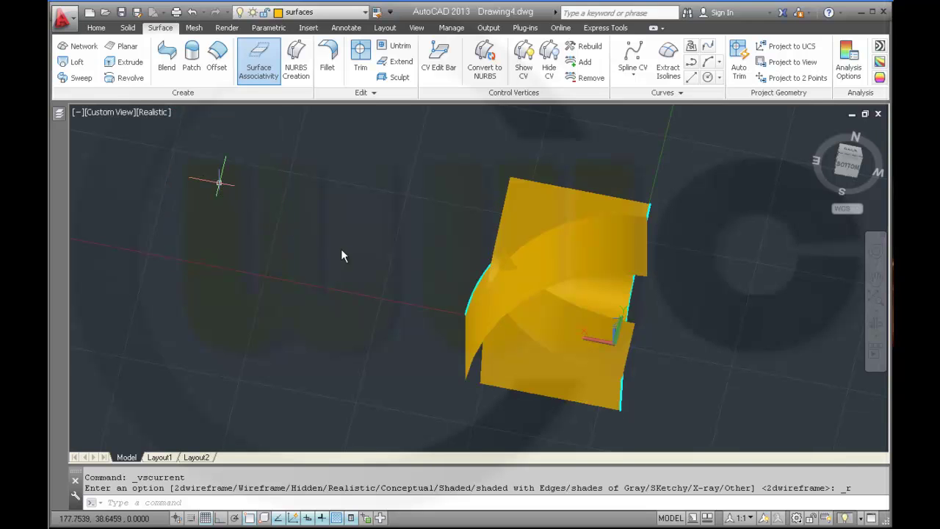
{"action": "middle_click_drag", "start_coordinate": [465, 301], "coordinate": [403, 273], "text": "shift"}
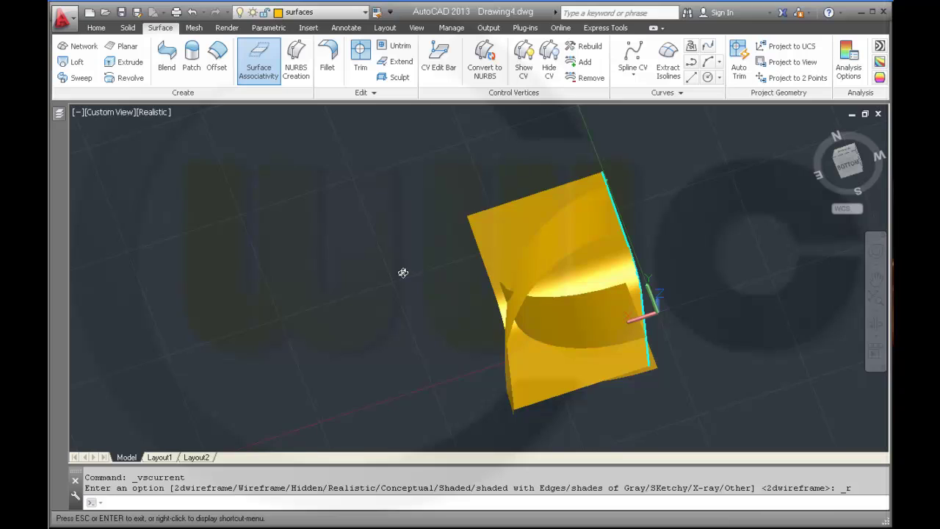
{"action": "left_click", "coordinate": [155, 114]}
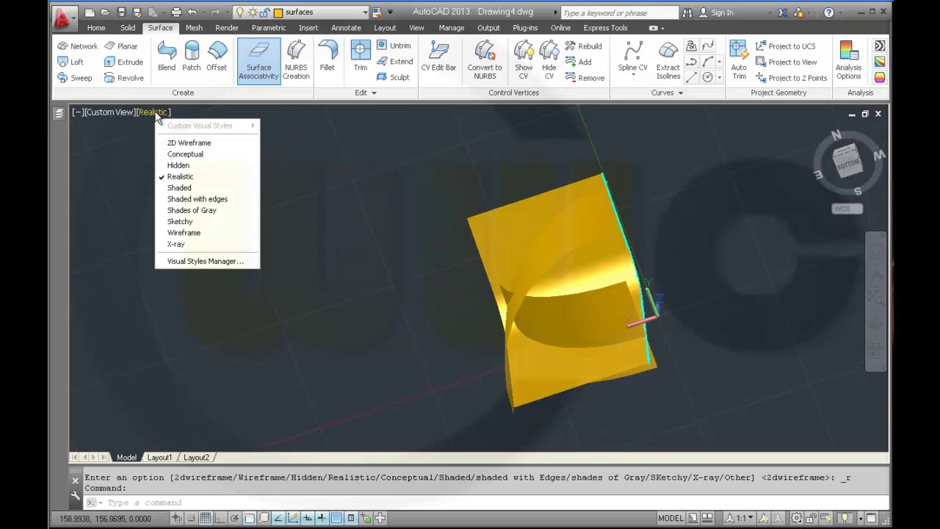
{"action": "left_click", "coordinate": [205, 199]}
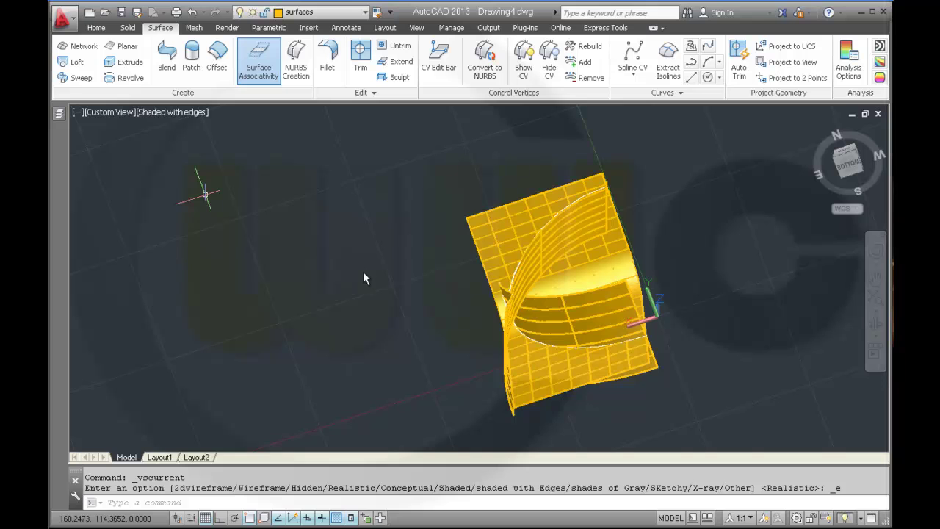
{"action": "mouse_move", "coordinate": [424, 292]}
{"action": "middle_mouse_down", "text": "shift"}
{"action": "mouse_move", "coordinate": [430, 252]}
{"action": "mouse_move", "coordinate": [468, 277]}
{"action": "mouse_move", "coordinate": [430, 304]}
{"action": "mouse_move", "coordinate": [447, 311]}
{"action": "mouse_move", "coordinate": [435, 294]}
{"action": "middle_mouse_up", "text": "shift"}
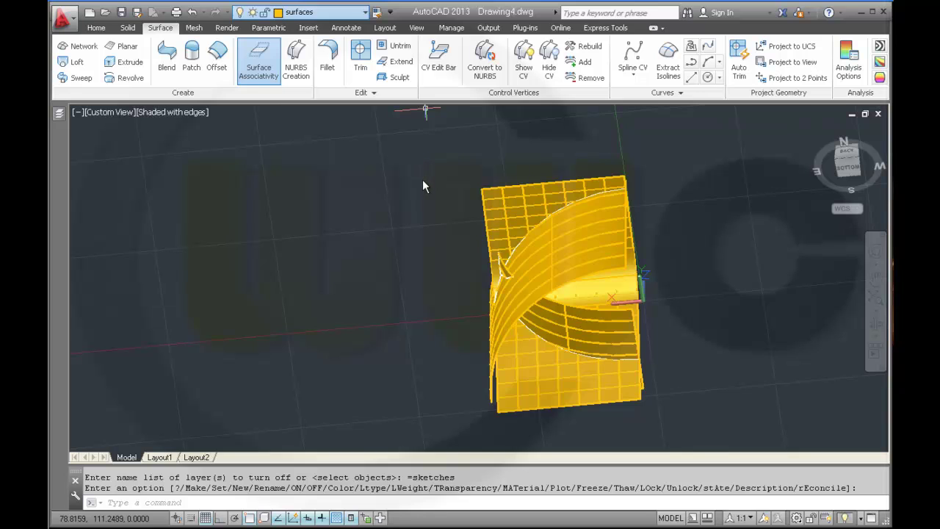
Start a surface trim with all three surfaces chosen both as the surfaces to trim and as the cutting surfaces.
{"action": "left_click", "coordinate": [363, 54]}
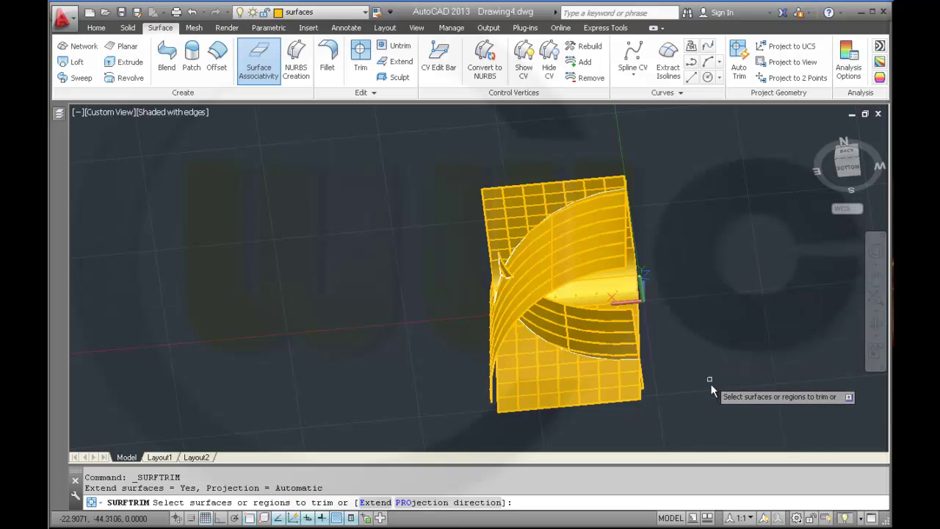
{"action": "left_click", "coordinate": [708, 411]}
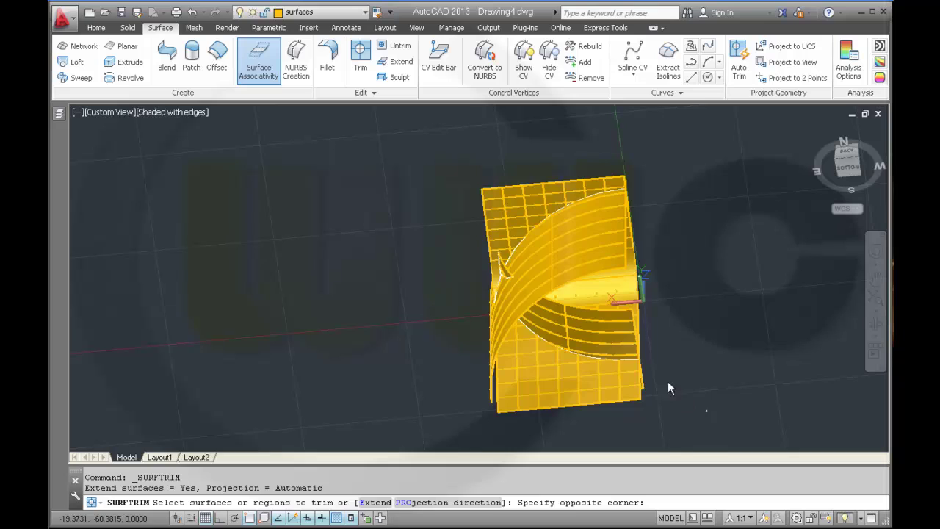
{"action": "left_click", "coordinate": [432, 180]}
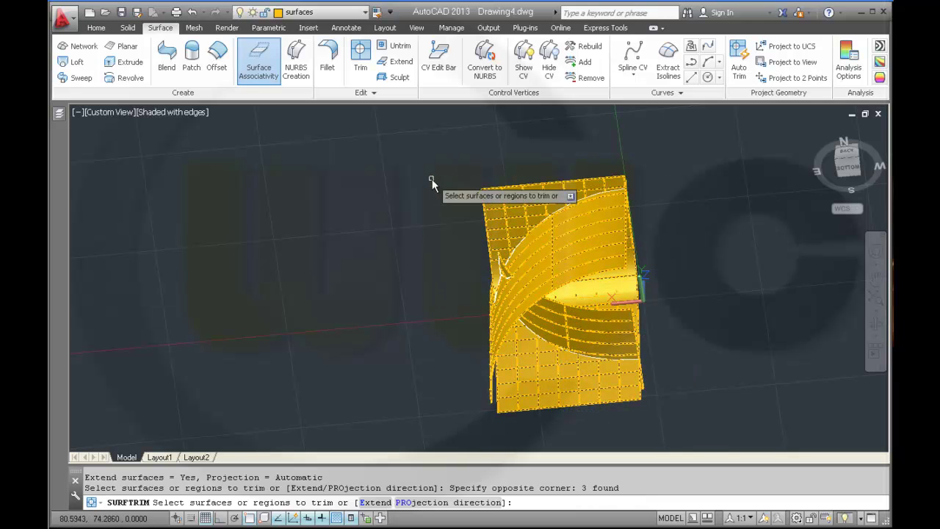
{"action": "right_click", "coordinate": [432, 179]}
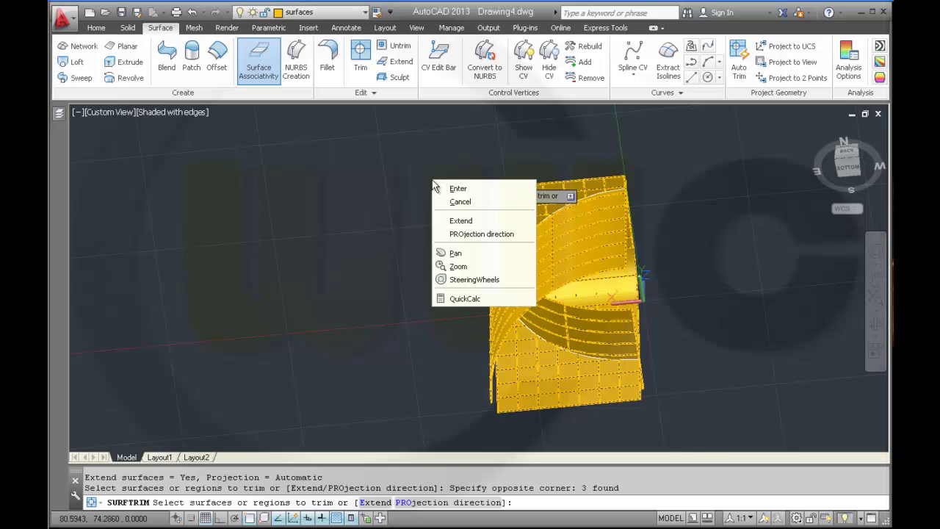
{"action": "left_click", "coordinate": [450, 185]}
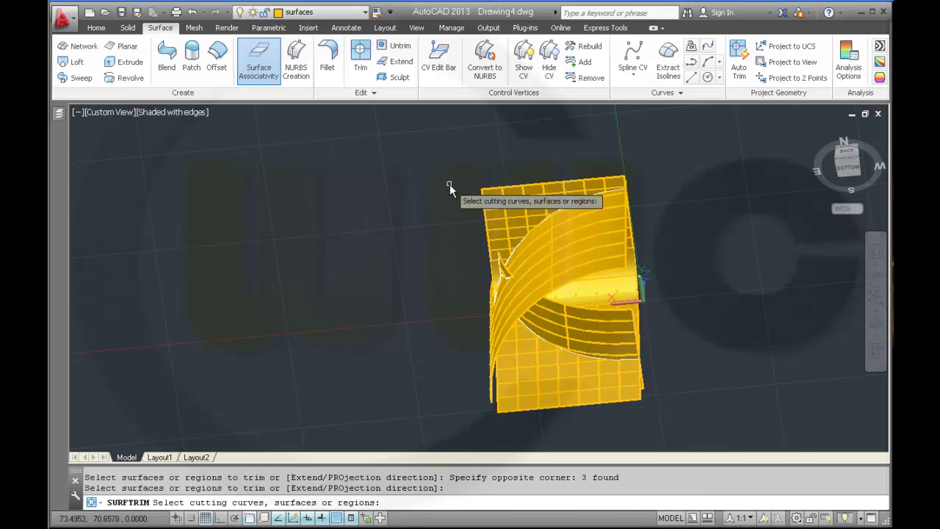
{"action": "left_click", "coordinate": [712, 416]}
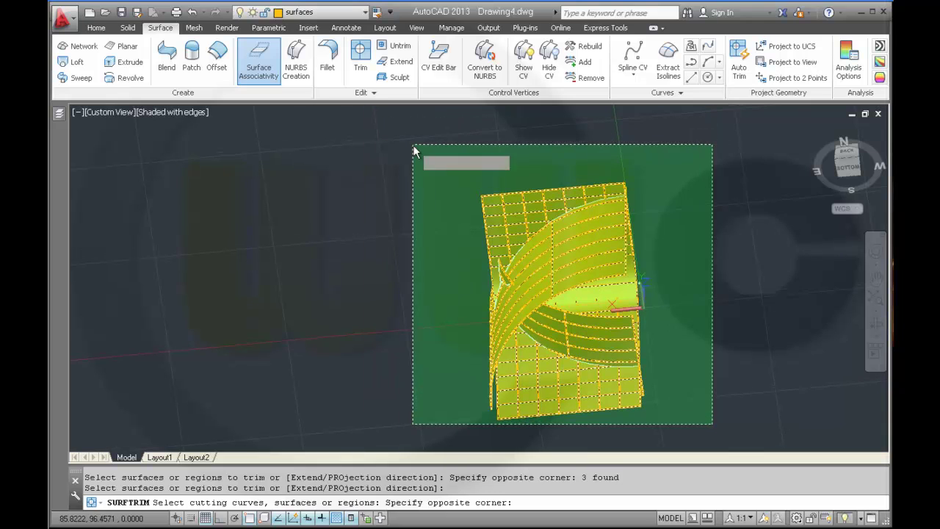
{"action": "left_click", "coordinate": [413, 146]}
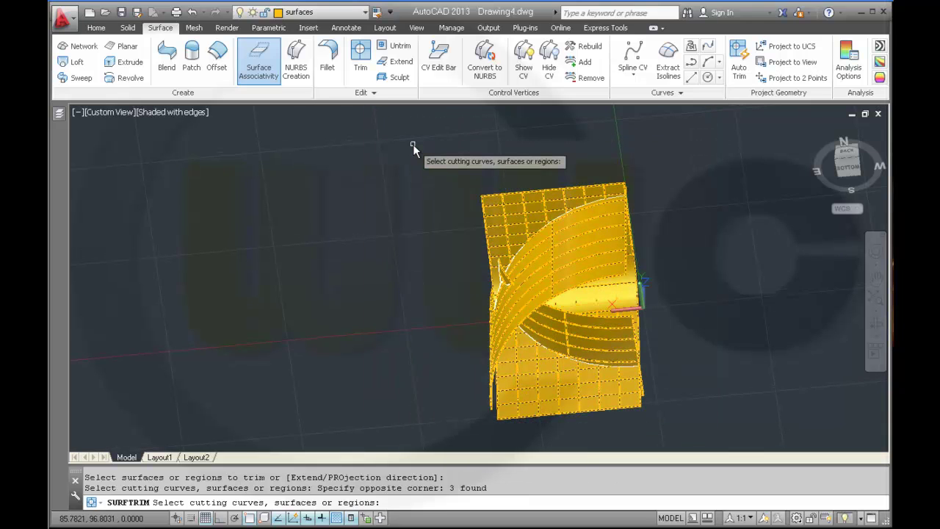
{"action": "key", "text": "Return"}
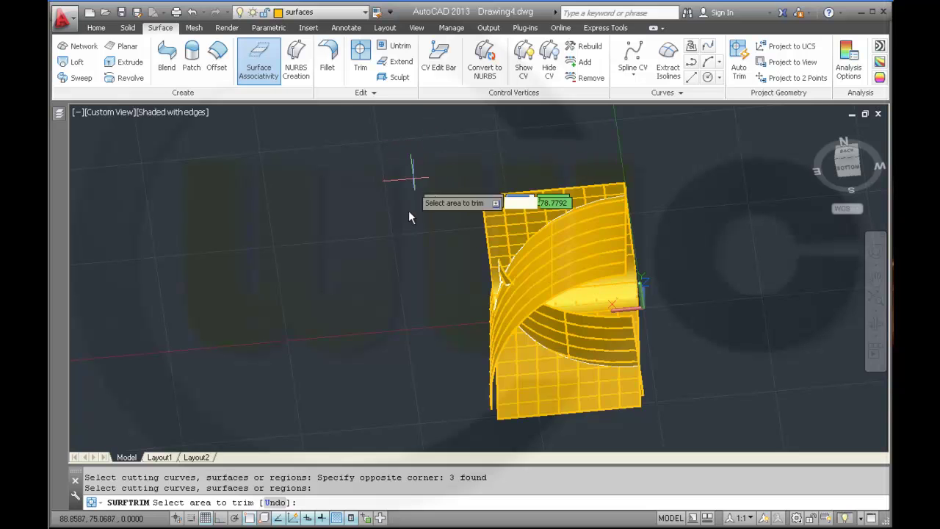
Trim away the areas of the three surfaces that extend past their mutual intersections, leaving a half-round shell, and end the trim.
{"action": "middle_click_drag", "start_coordinate": [404, 272], "coordinate": [436, 252], "text": "shift"}
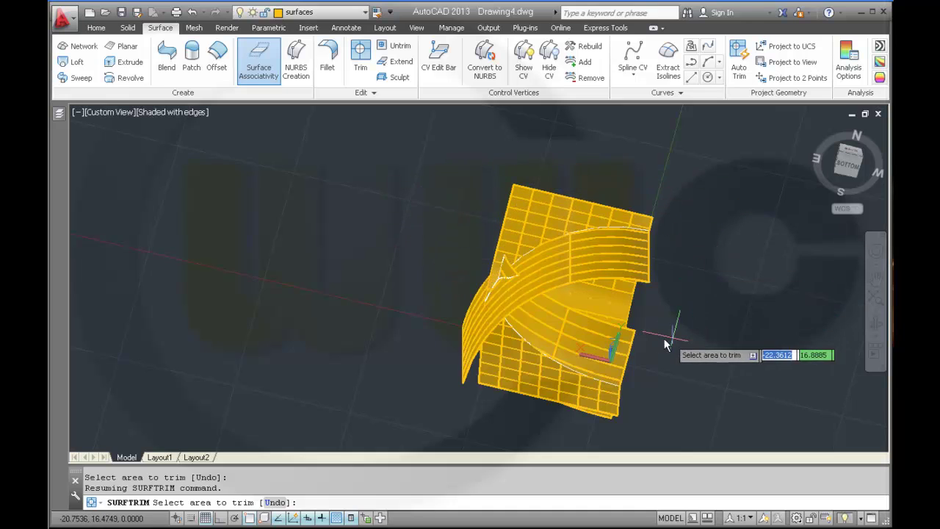
{"action": "left_click", "coordinate": [599, 335]}
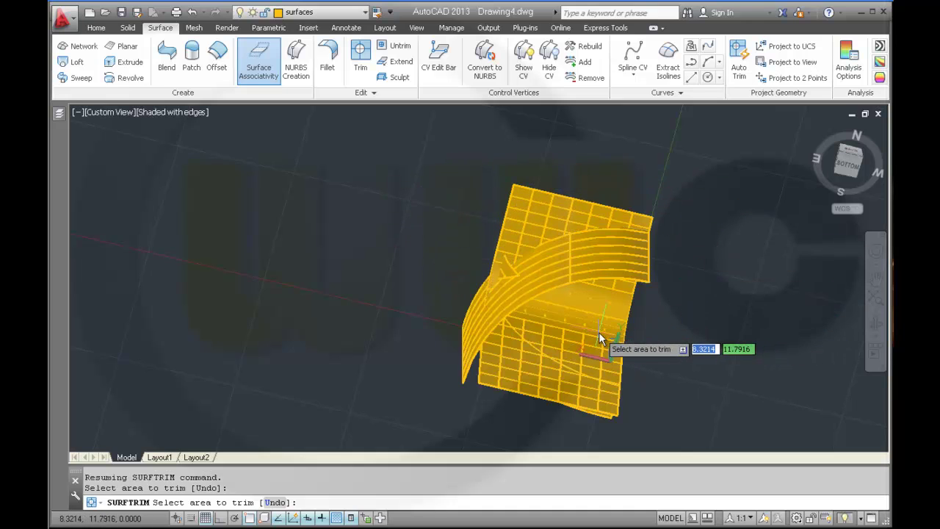
{"action": "left_click", "coordinate": [618, 274]}
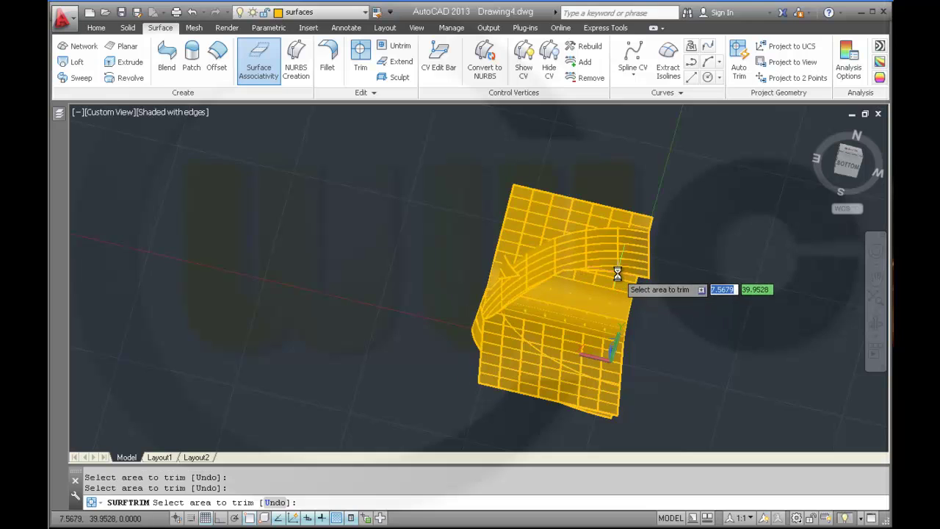
{"action": "left_click", "coordinate": [546, 197]}
{"action": "left_click", "coordinate": [517, 198]}
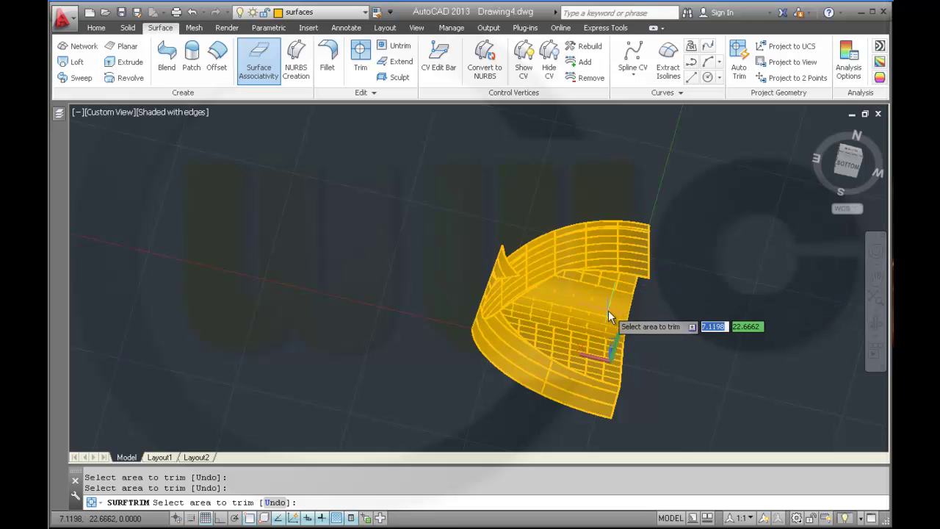
{"action": "left_click", "coordinate": [634, 267]}
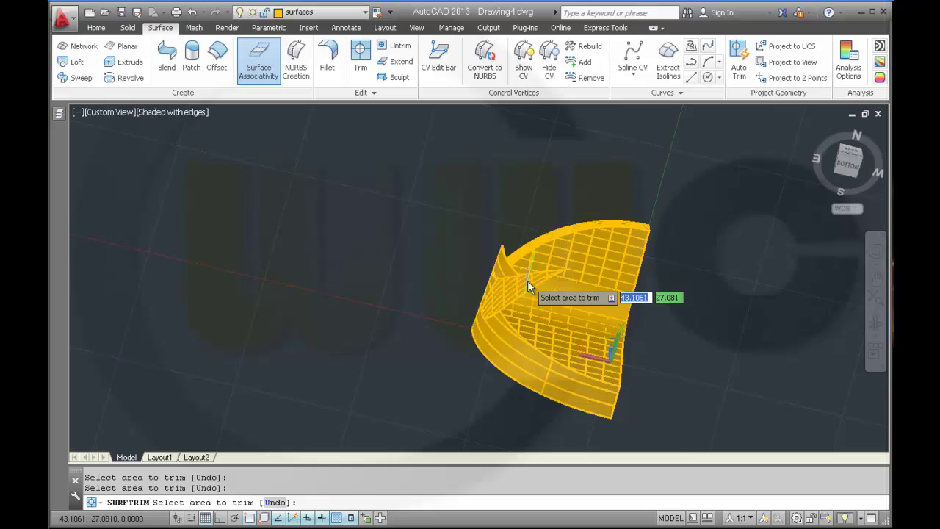
{"action": "left_click", "coordinate": [505, 270]}
{"action": "mouse_move", "coordinate": [686, 330]}
{"action": "middle_mouse_down", "text": "shift"}
{"action": "mouse_move", "coordinate": [649, 319]}
{"action": "mouse_move", "coordinate": [651, 346]}
{"action": "mouse_move", "coordinate": [670, 368]}
{"action": "mouse_move", "coordinate": [671, 325]}
{"action": "middle_mouse_up", "text": "shift"}
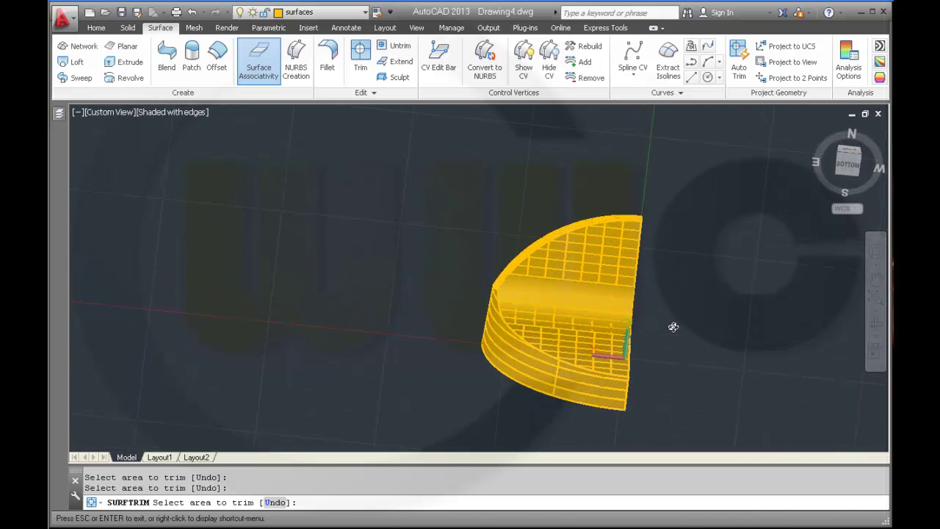
{"action": "right_click", "coordinate": [723, 244]}
{"action": "left_click", "coordinate": [741, 252]}
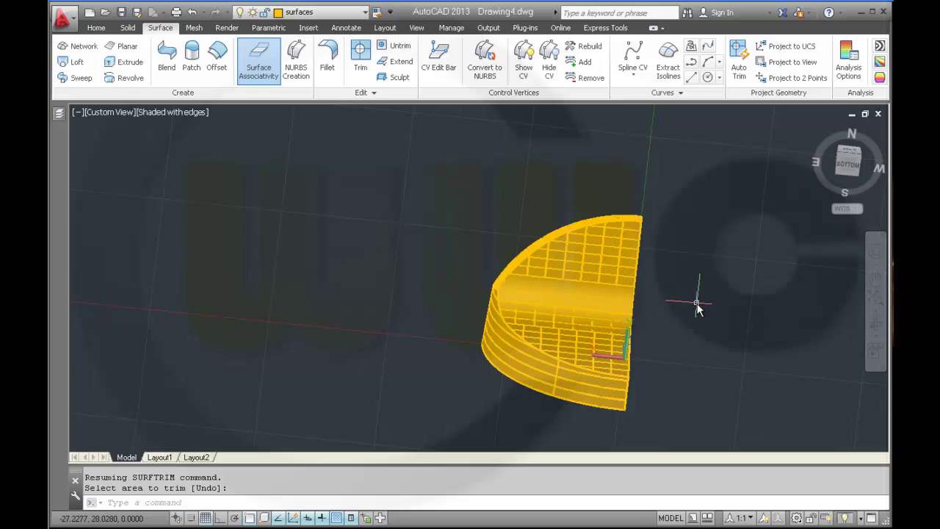
Display the trimmed shell in the Realistic visual style and orbit around it at close range.
{"action": "middle_click_drag", "start_coordinate": [693, 307], "coordinate": [623, 286]}
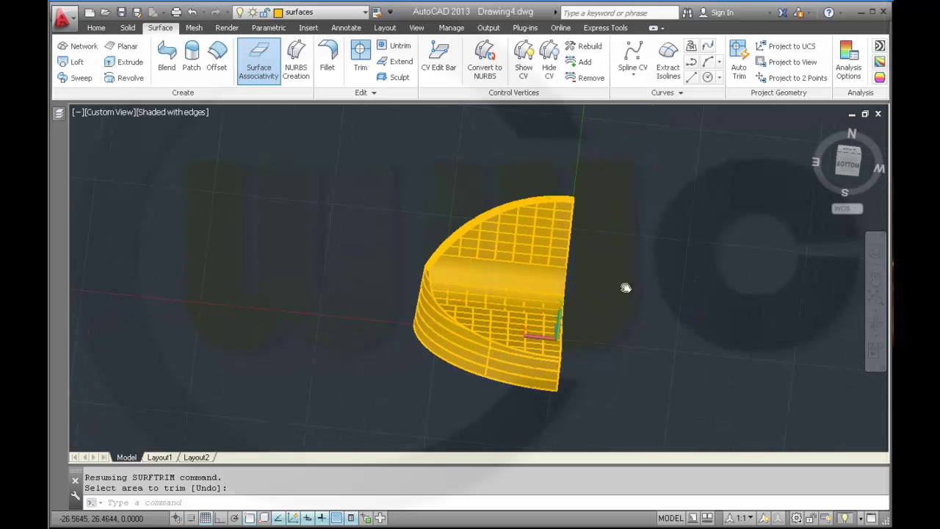
{"action": "left_click", "coordinate": [183, 112]}
{"action": "left_click", "coordinate": [211, 176]}
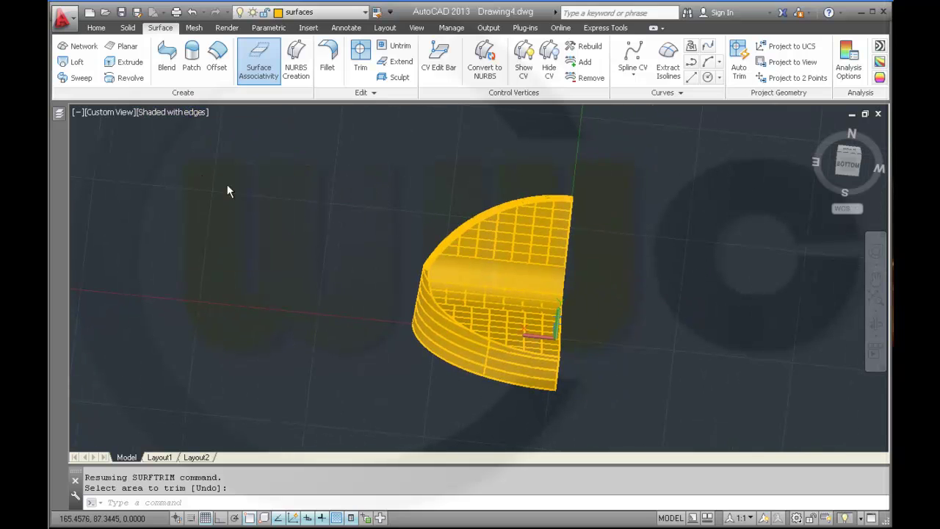
{"action": "scroll", "coordinate": [361, 235], "scroll_direction": "up", "scroll_amount": 2}
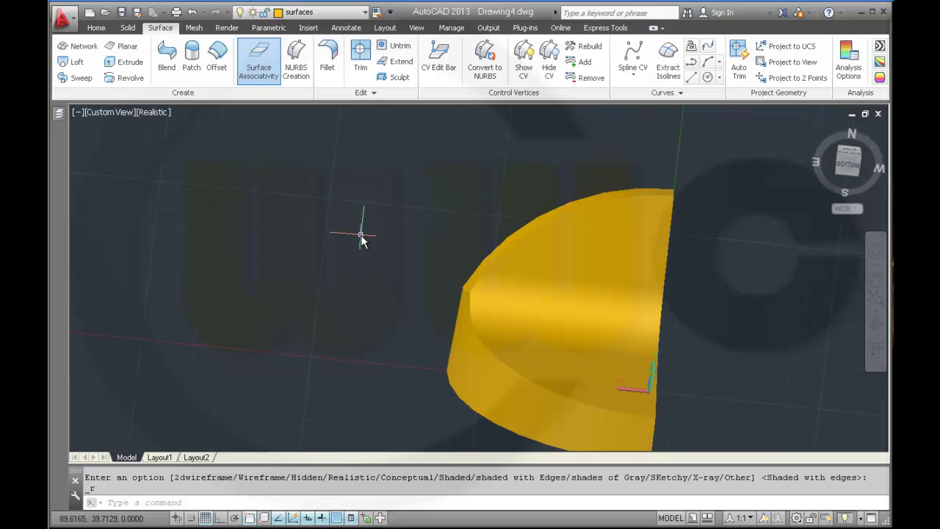
{"action": "middle_click_drag", "start_coordinate": [380, 239], "coordinate": [405, 250], "text": "shift"}
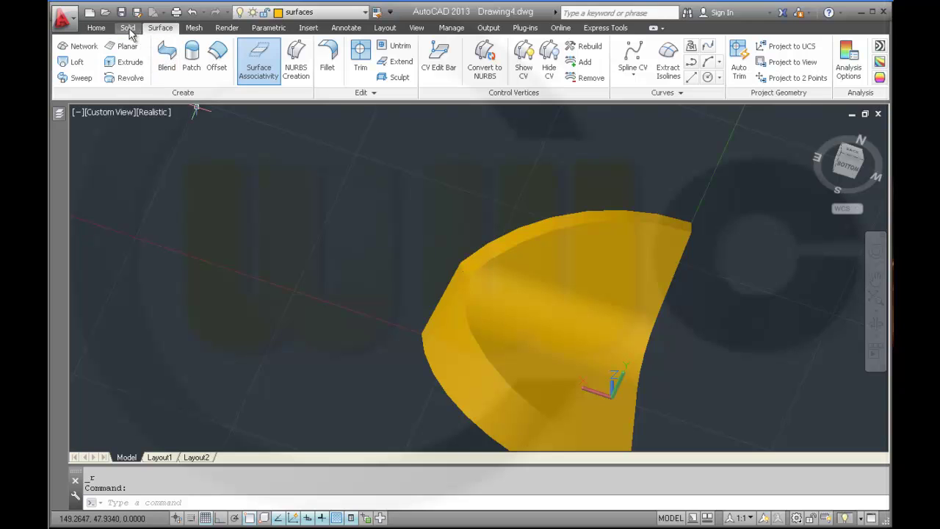
Union the three trimmed surfaces into a single surface, continuing despite the loss of associativity.
{"action": "left_click", "coordinate": [127, 28]}
{"action": "left_click", "coordinate": [287, 58]}
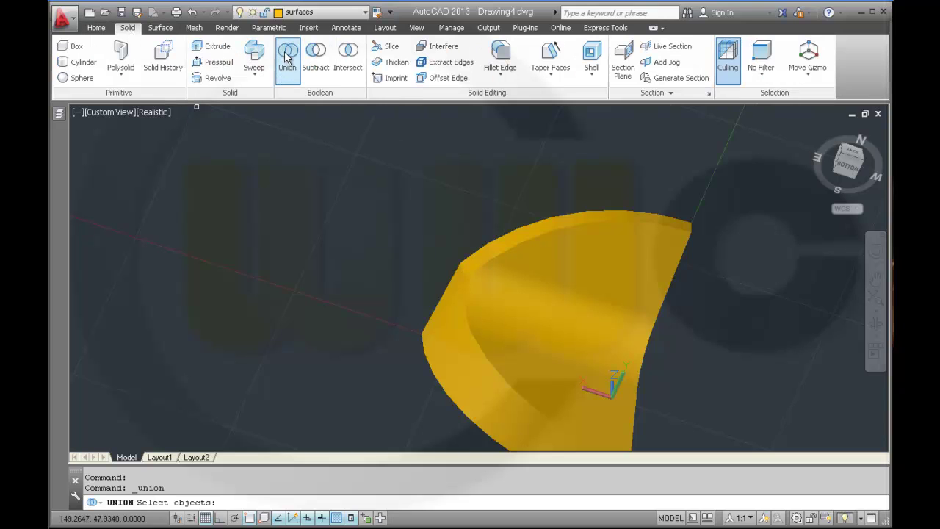
{"action": "left_click", "coordinate": [525, 237]}
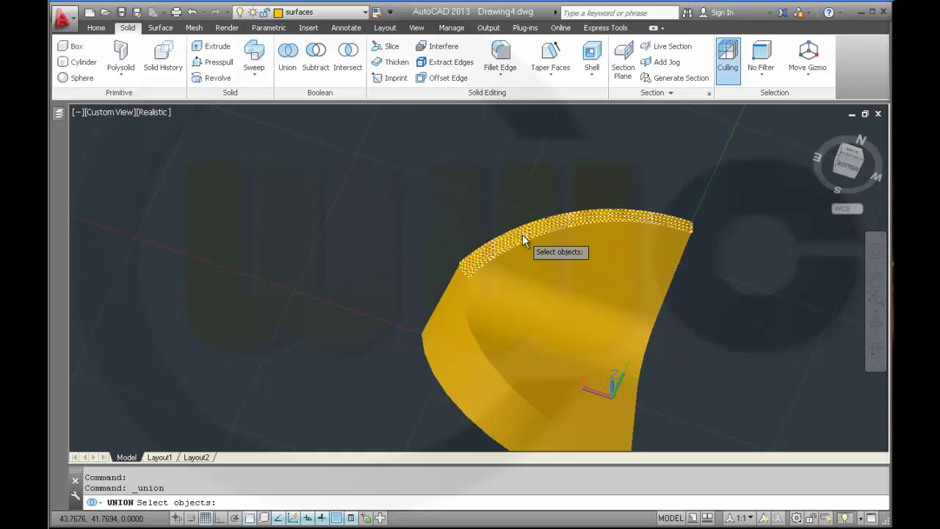
{"action": "left_click", "coordinate": [551, 272]}
{"action": "left_click", "coordinate": [453, 305]}
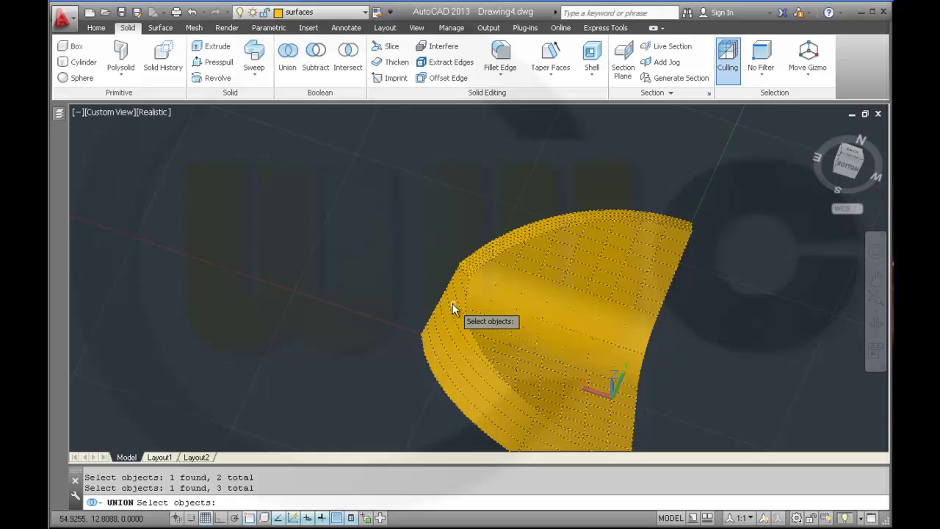
{"action": "key", "text": "Return"}
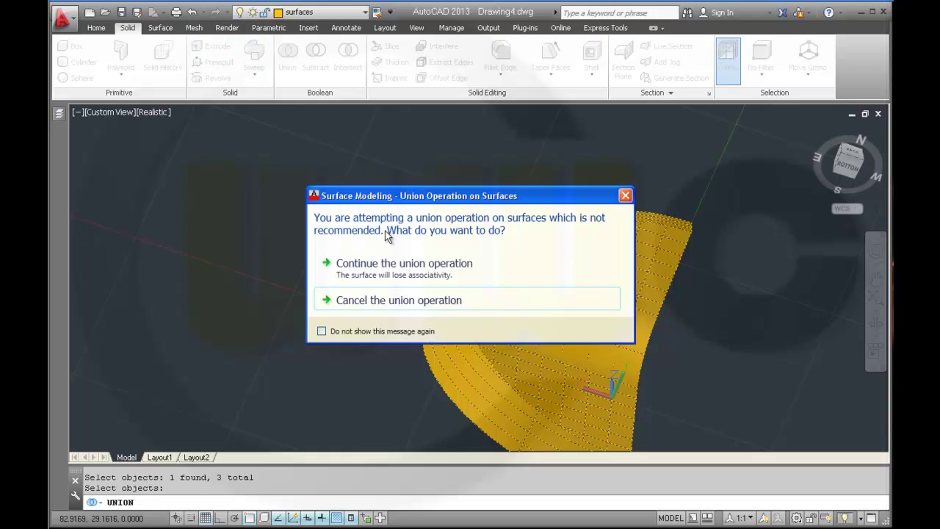
{"action": "left_click", "coordinate": [385, 269]}
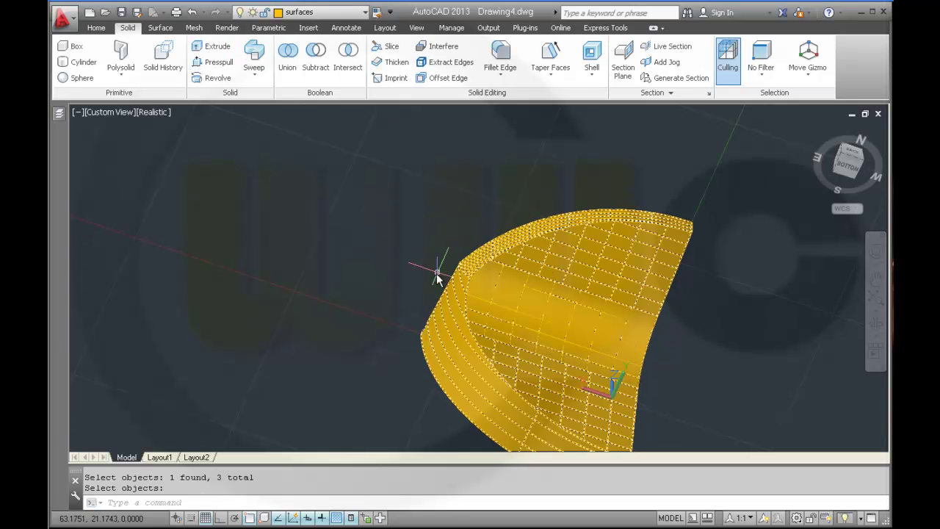
Fillet the short corner edge between the two outer wall surfaces of the shell with a radius of 10.
{"action": "middle_click_drag", "start_coordinate": [426, 311], "coordinate": [533, 287], "text": "shift"}
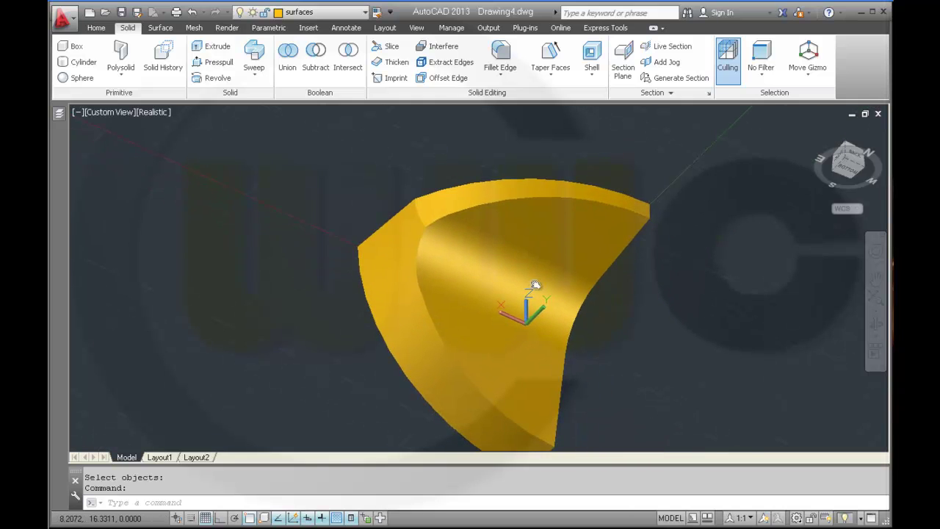
{"action": "left_click", "coordinate": [503, 53]}
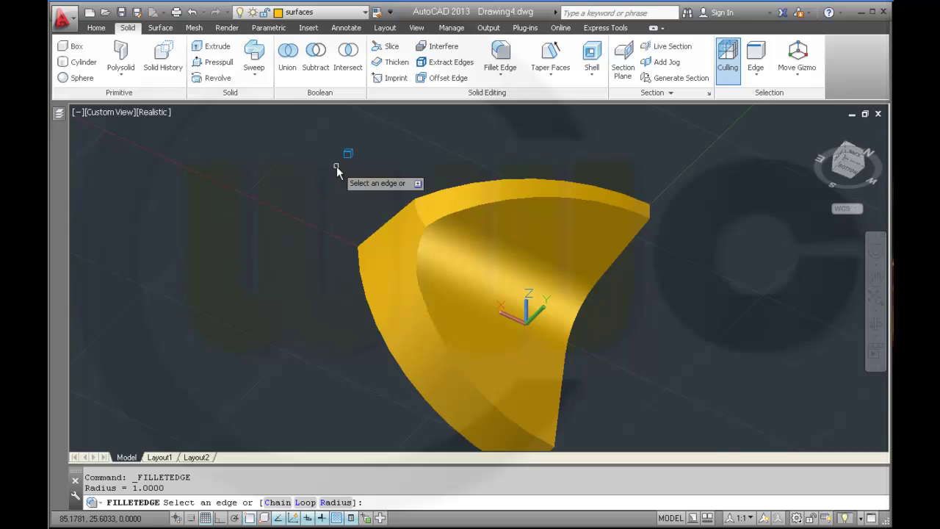
{"action": "right_click", "coordinate": [336, 166]}
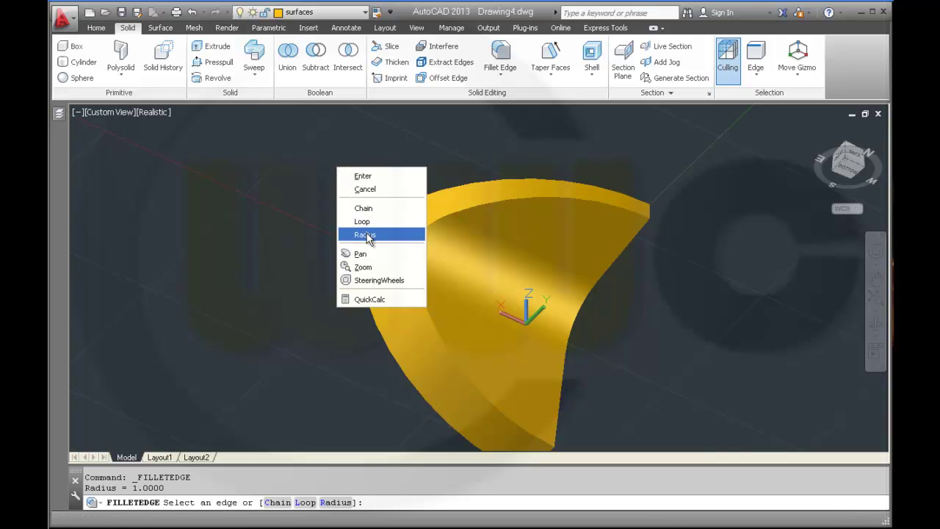
{"action": "left_click", "coordinate": [365, 235]}
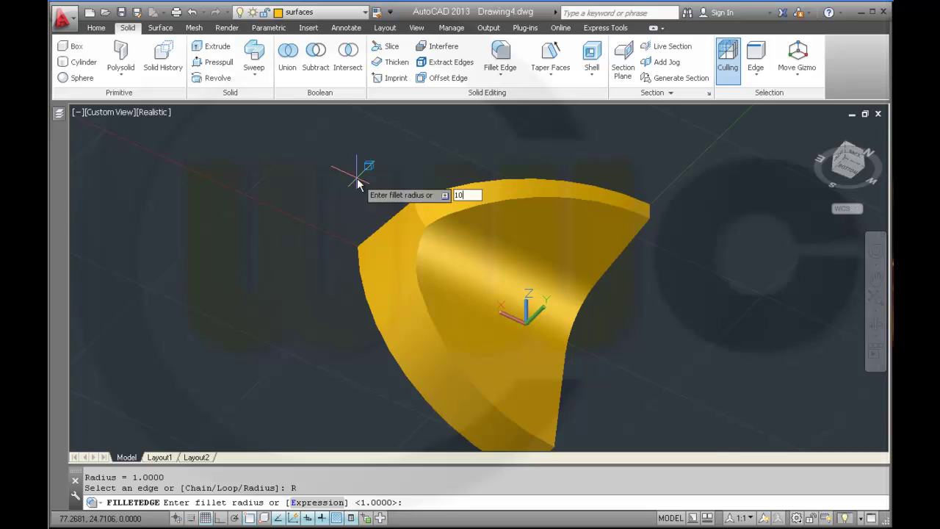
{"action": "key", "text": "Return"}
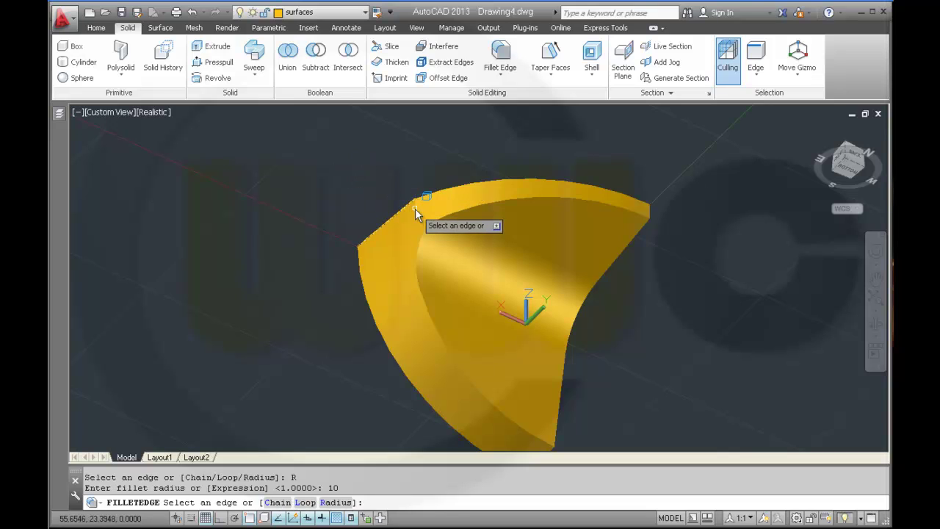
{"action": "left_click", "coordinate": [415, 210]}
{"action": "right_click", "coordinate": [384, 142]}
{"action": "left_click", "coordinate": [400, 151]}
{"action": "right_click", "coordinate": [402, 148]}
{"action": "left_click", "coordinate": [416, 157]}
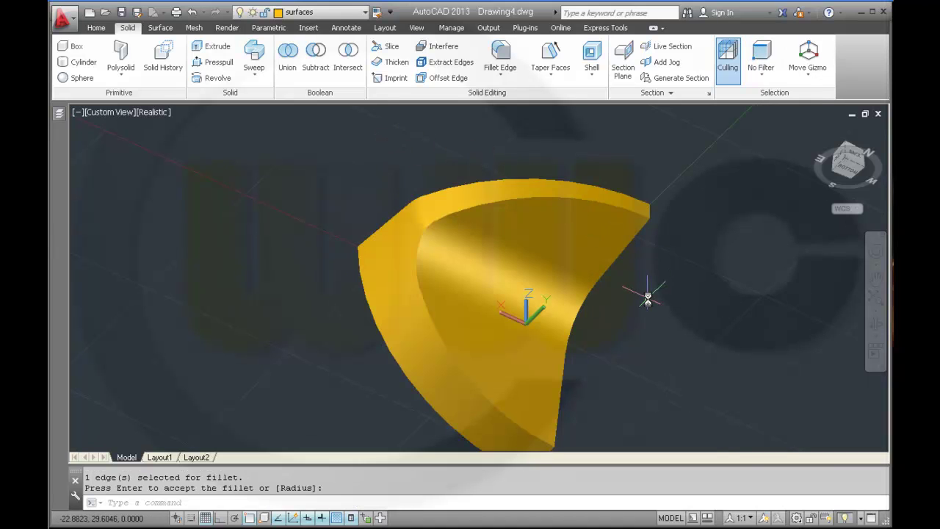
Fillet the edge chain where the walls meet the recessed curved face with a radius of 5, using the Chain option.
{"action": "left_click", "coordinate": [500, 53]}
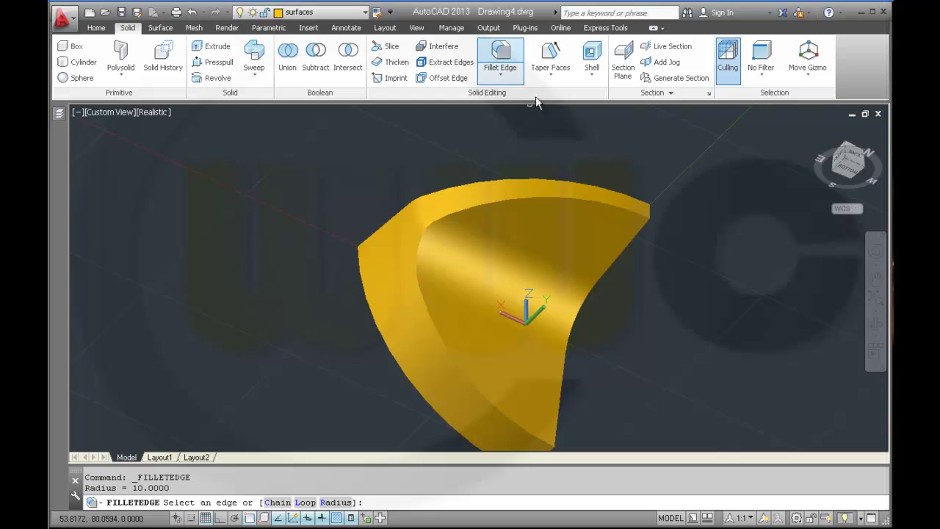
{"action": "right_click", "coordinate": [585, 140]}
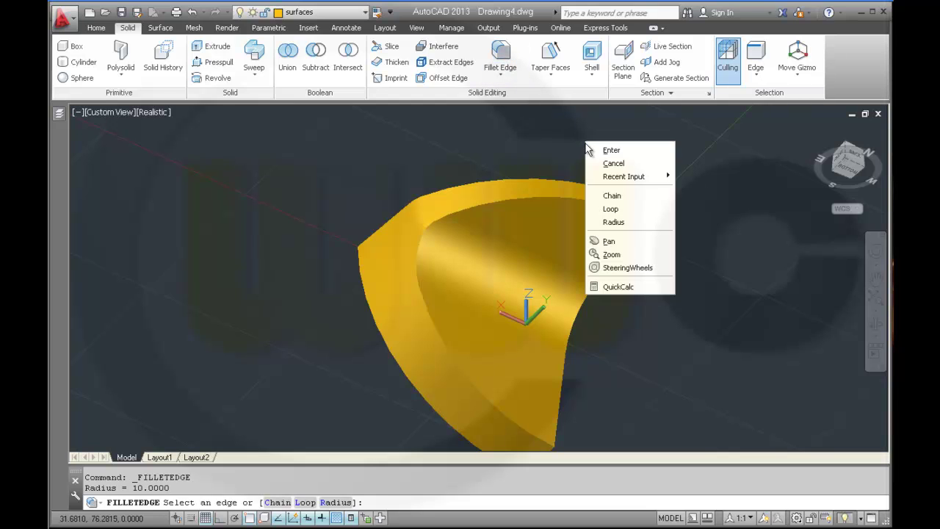
{"action": "left_click", "coordinate": [621, 218]}
{"action": "type", "text": "5"}
{"action": "key", "text": "Return"}
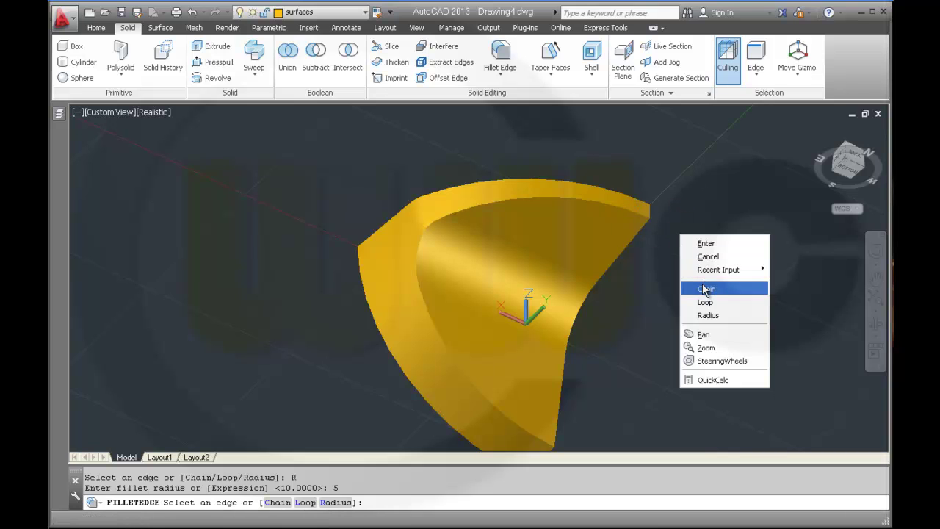
{"action": "left_click", "coordinate": [705, 291]}
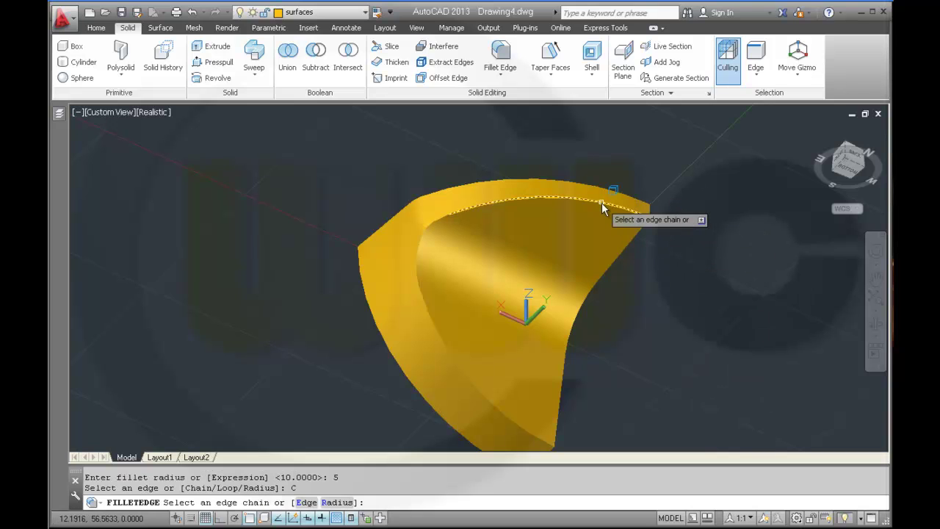
{"action": "right_click", "coordinate": [689, 223]}
{"action": "left_click", "coordinate": [700, 232]}
{"action": "right_click", "coordinate": [702, 233]}
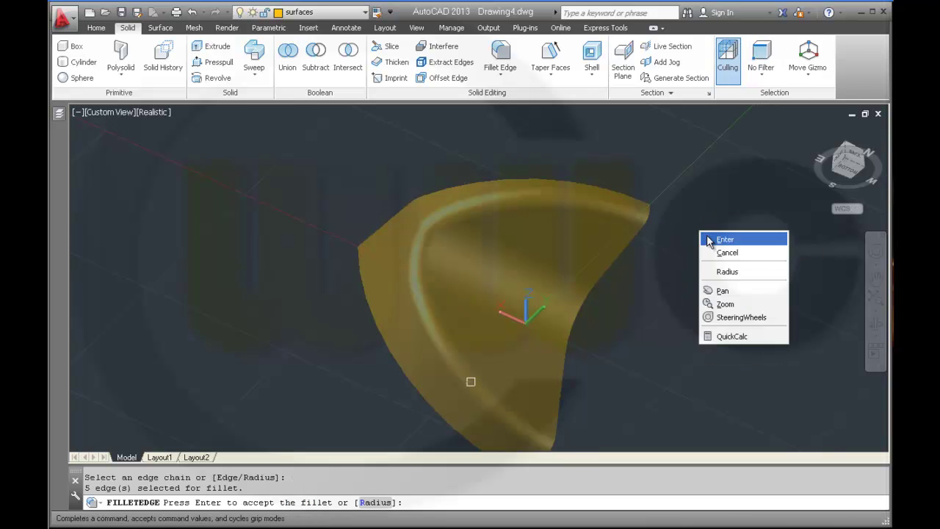
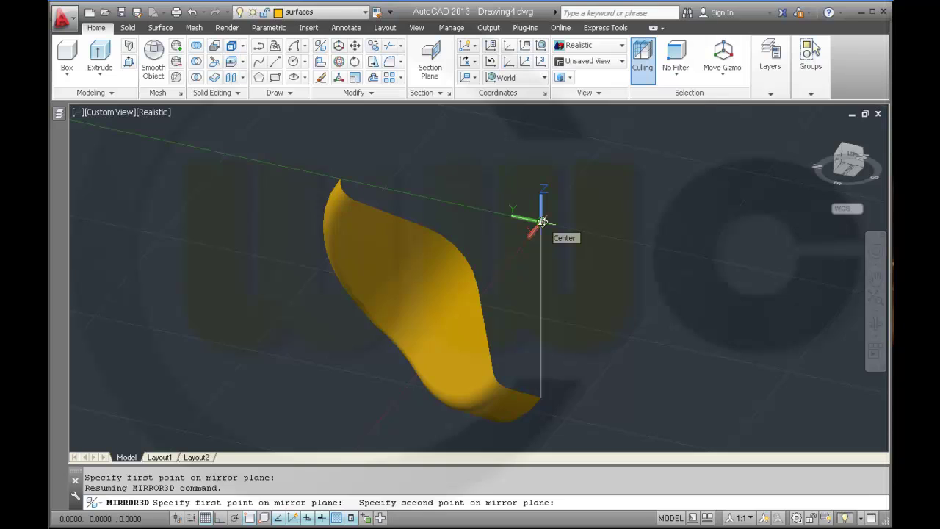
Complete the 3D mirror of the filleted shell across the vertical plane through the origin and the shell's end corner, keeping the source object.
{"action": "left_click", "coordinate": [542, 221]}
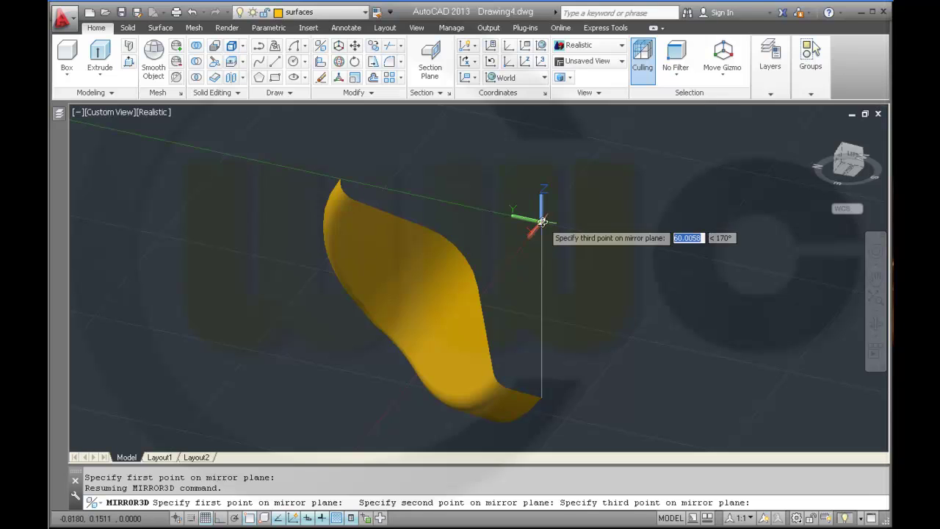
{"action": "left_click", "coordinate": [341, 180]}
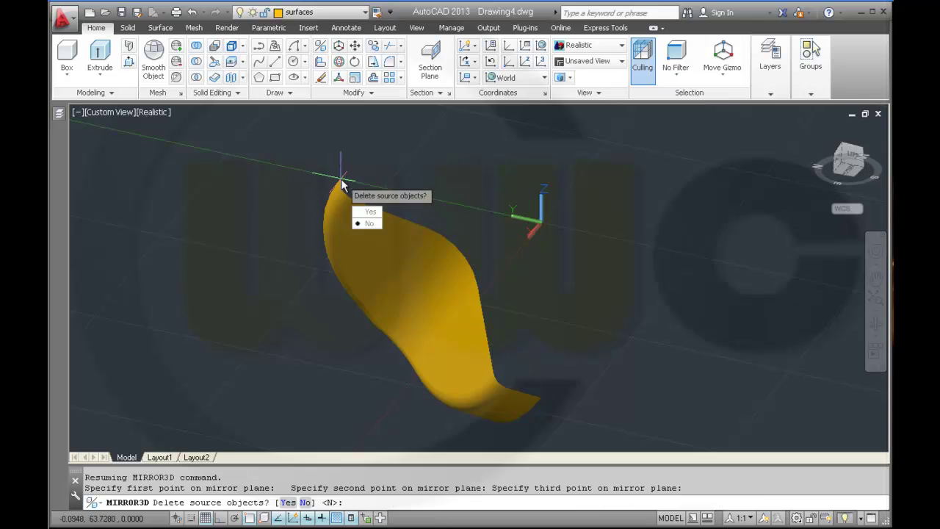
{"action": "left_click", "coordinate": [369, 224]}
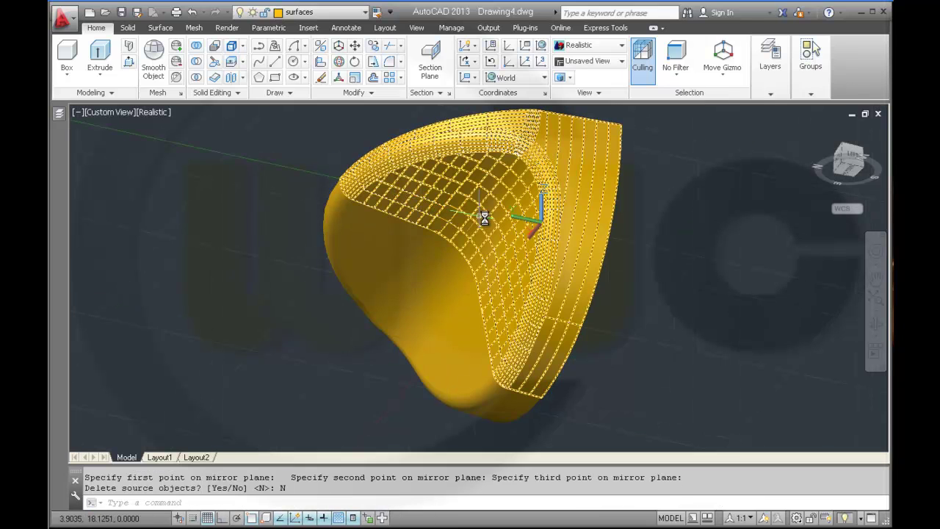
{"action": "middle_click_drag", "start_coordinate": [624, 276], "coordinate": [607, 255], "text": "shift"}
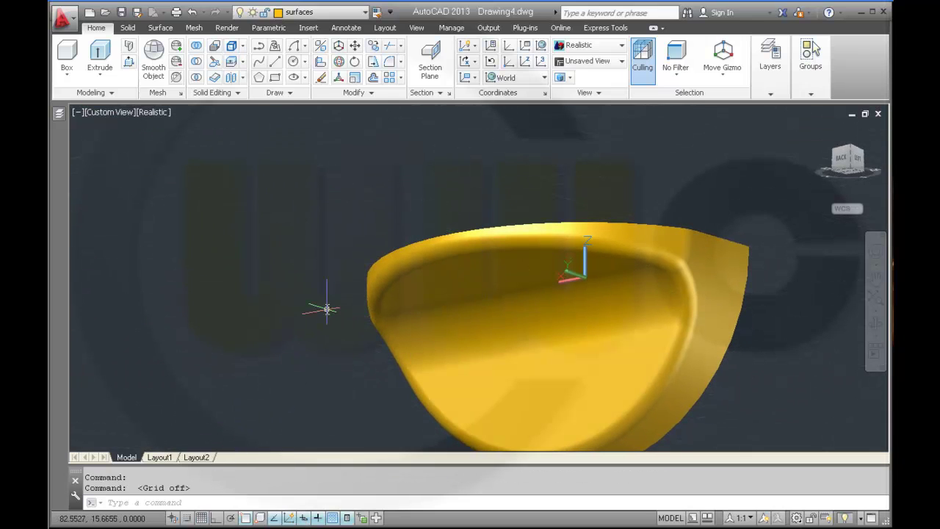
Mirror both shell halves in 3D across the plane through the two outer rim corners and the rim's midpoint, keeping the source objects.
{"action": "middle_click_drag", "start_coordinate": [319, 311], "coordinate": [242, 295]}
{"action": "middle_click_drag", "start_coordinate": [357, 230], "coordinate": [369, 257], "text": "shift"}
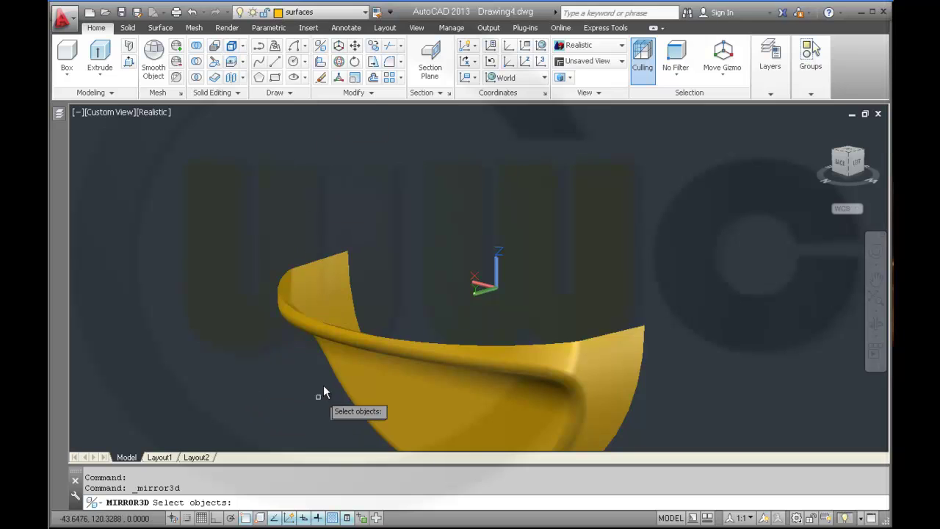
{"action": "left_click", "coordinate": [347, 368]}
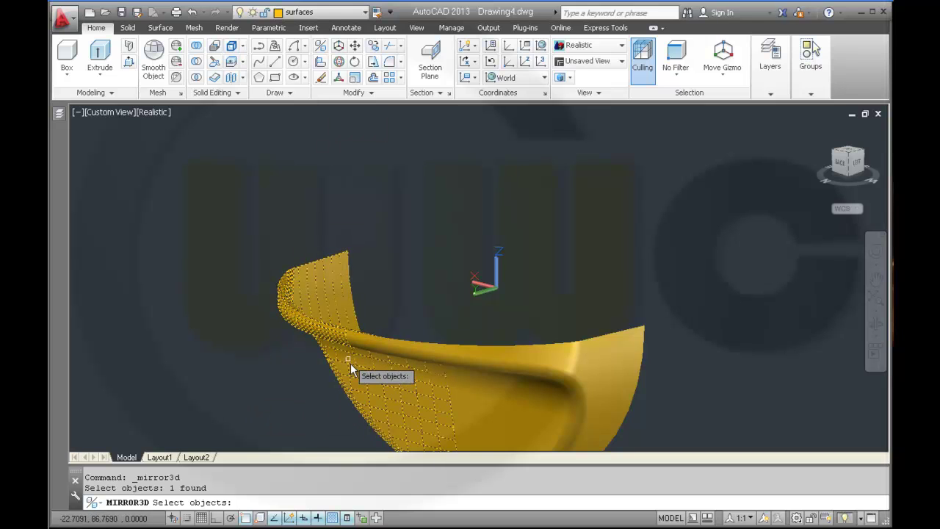
{"action": "left_click", "coordinate": [498, 415]}
{"action": "key", "text": "Return"}
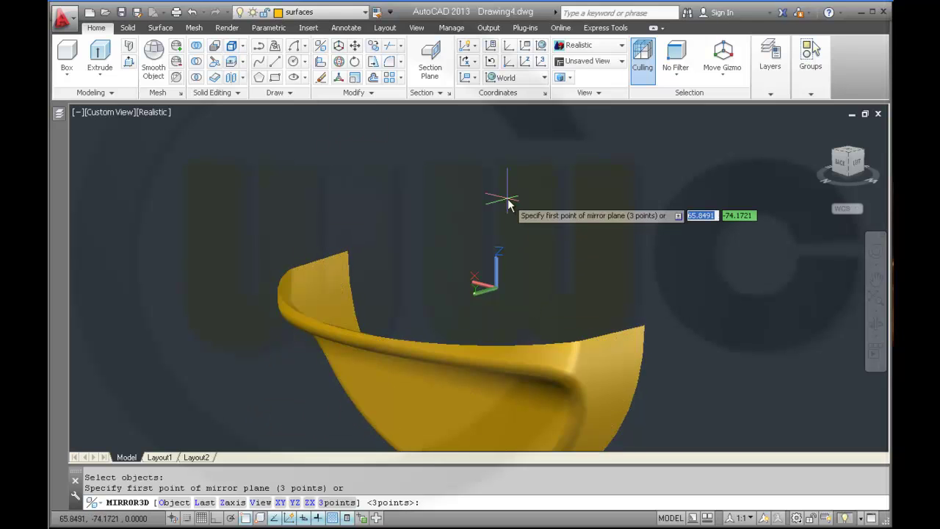
{"action": "middle_click_drag", "start_coordinate": [536, 216], "coordinate": [676, 344], "text": "shift"}
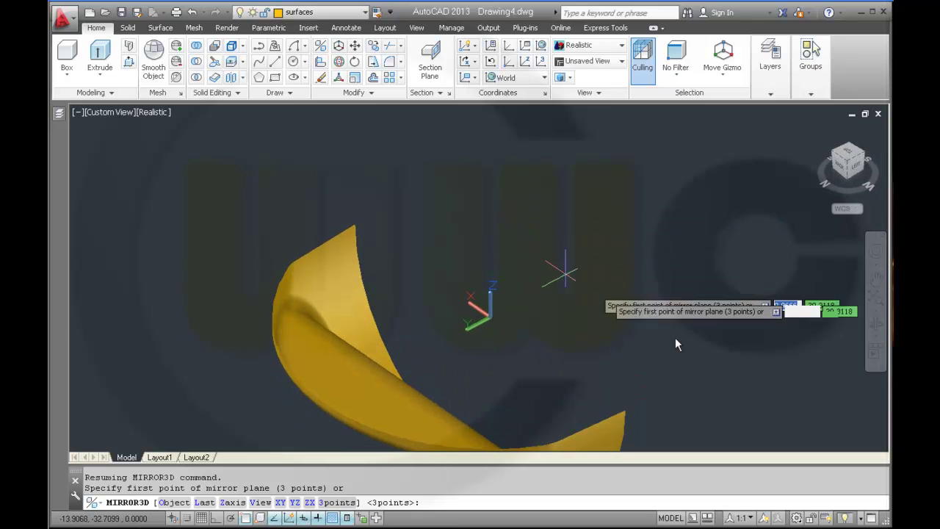
{"action": "left_click", "coordinate": [625, 413]}
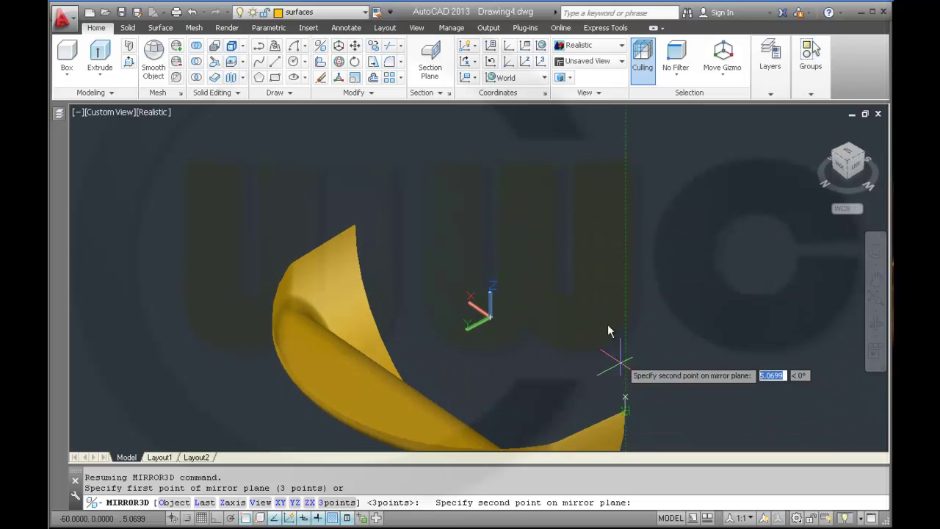
{"action": "left_click", "coordinate": [354, 228]}
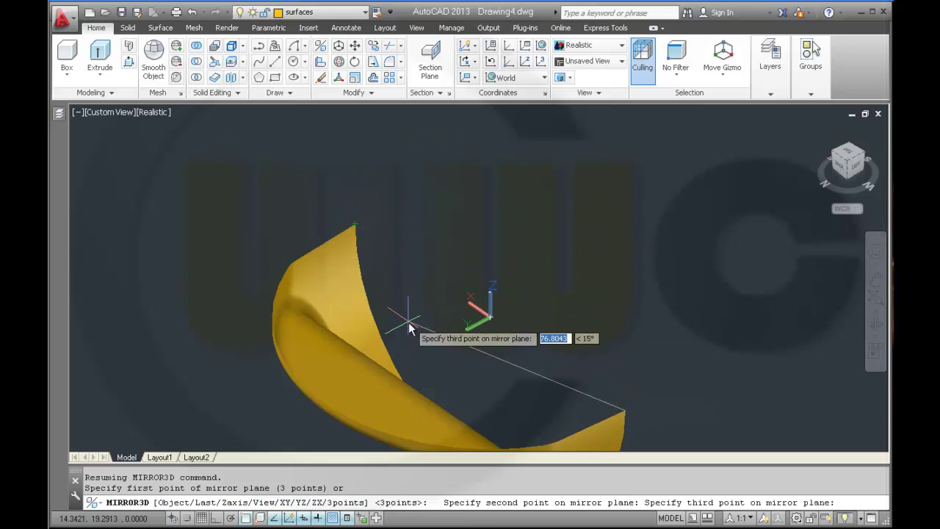
{"action": "middle_click_drag", "start_coordinate": [414, 326], "coordinate": [472, 266], "text": "shift"}
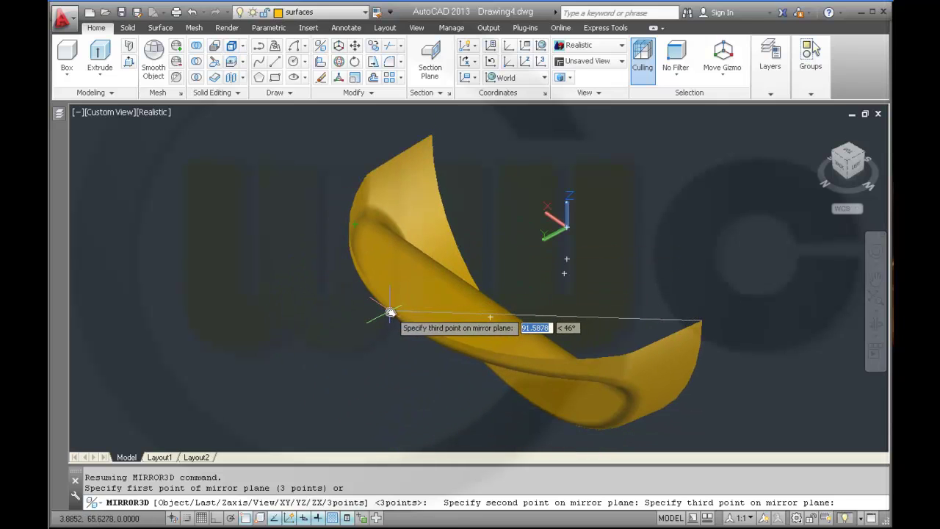
{"action": "middle_click_drag", "start_coordinate": [480, 269], "coordinate": [550, 212], "text": "shift"}
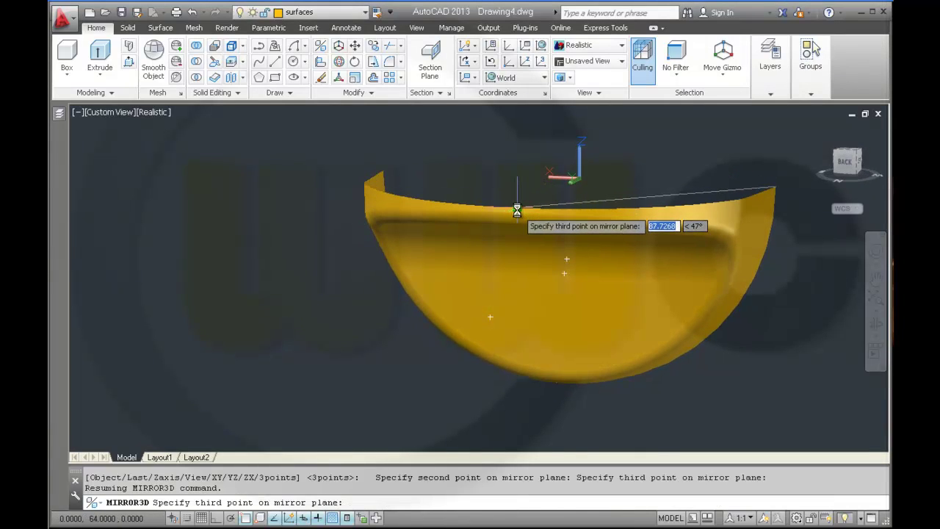
{"action": "left_click", "coordinate": [517, 209]}
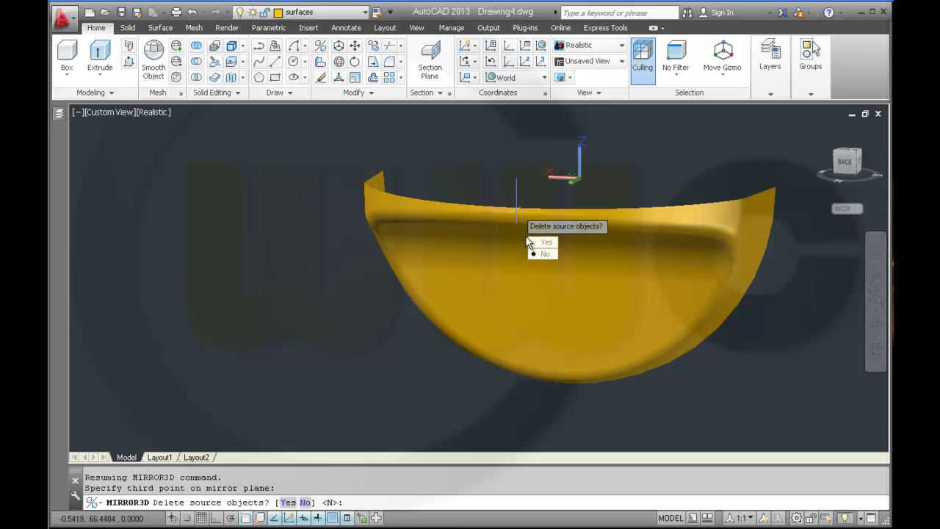
{"action": "left_click", "coordinate": [534, 254]}
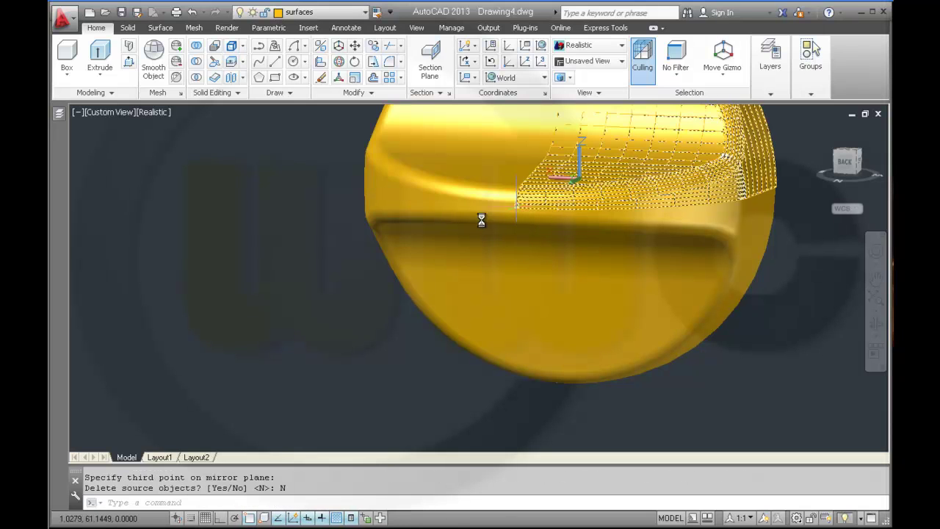
Inspect the whole mirrored model from several angles.
{"action": "middle_click_drag", "start_coordinate": [449, 273], "coordinate": [407, 378], "text": "shift"}
{"action": "middle_click_drag", "start_coordinate": [504, 331], "coordinate": [541, 281], "text": "shift"}
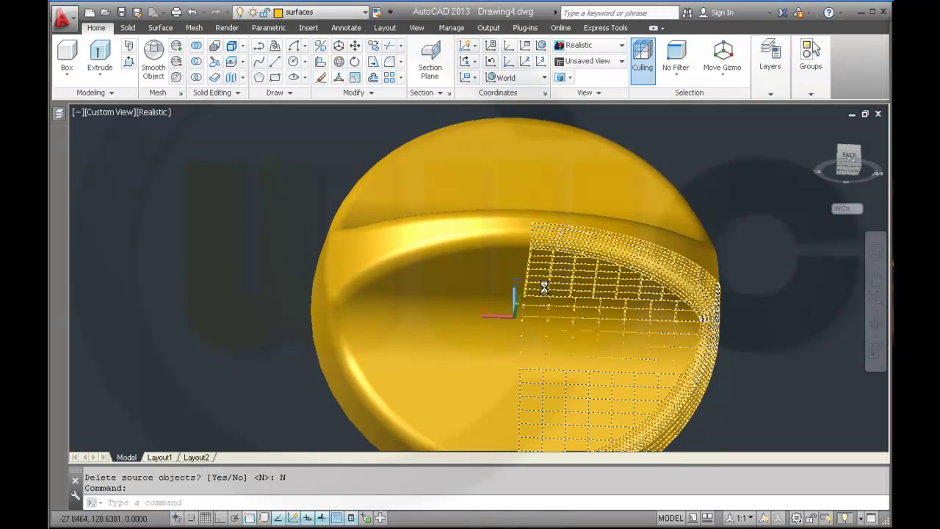
{"action": "scroll", "coordinate": [543, 281], "scroll_direction": "down", "scroll_amount": 3}
{"action": "middle_click_drag", "start_coordinate": [596, 261], "coordinate": [491, 311], "text": "shift"}
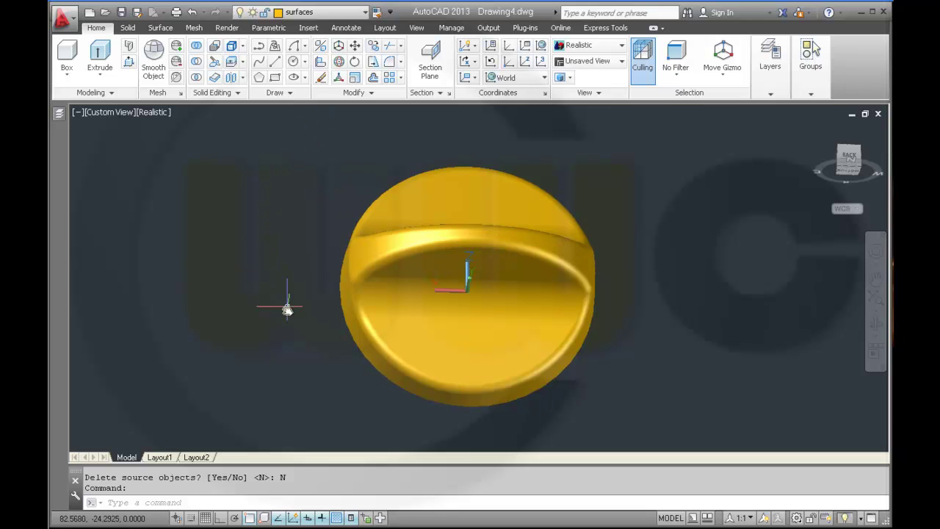